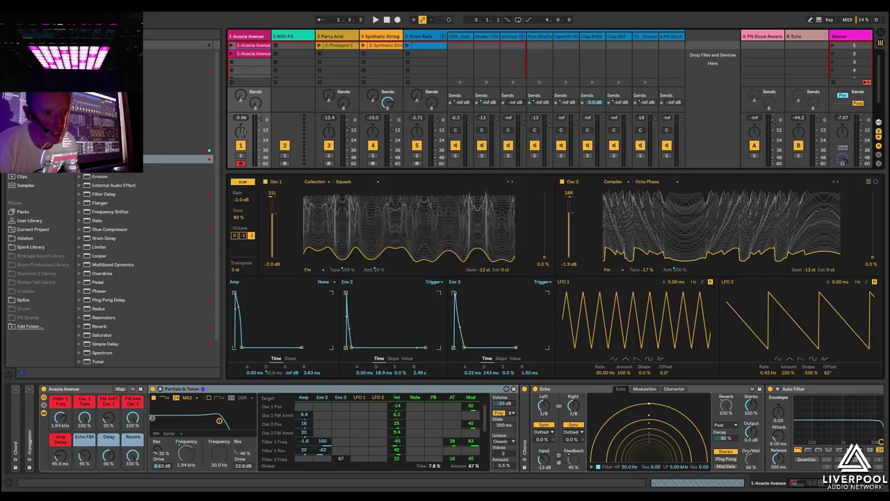
Launch the 1-Acacia Avenue clip on the Acacia Avenue track.
left_click(231, 53)
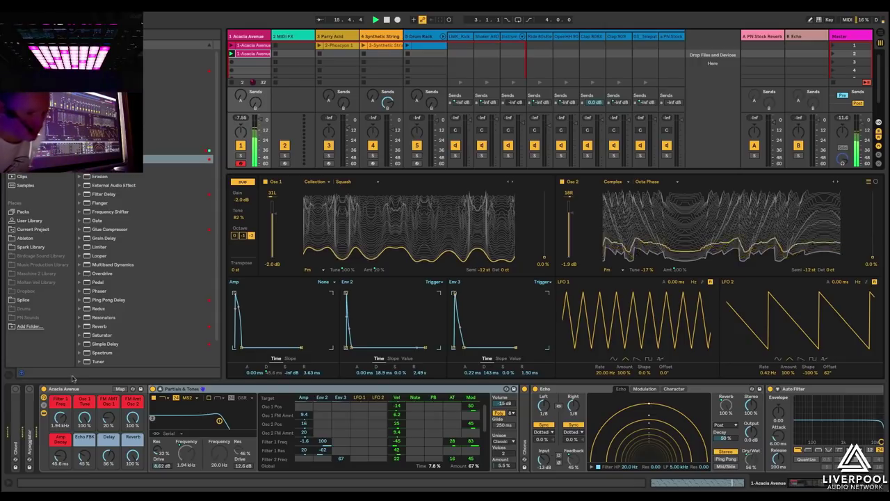
Raise the Filter 1 Freq macro to 20.5 kHz and Amp Decay to 82.1 ms.
mouse_move(66, 422)
left_mouse_down()
mouse_move(66, 379)
mouse_move(66, 423)
left_mouse_up()
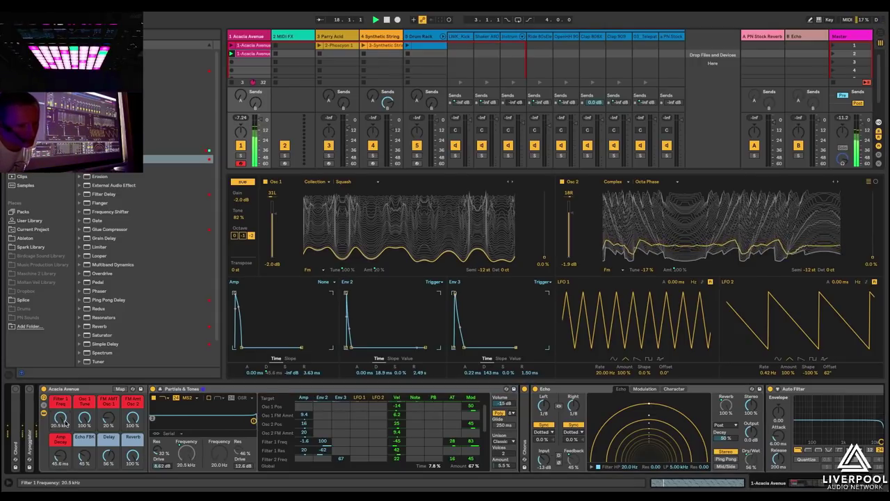
left_click_drag(60, 457, 87, 460)
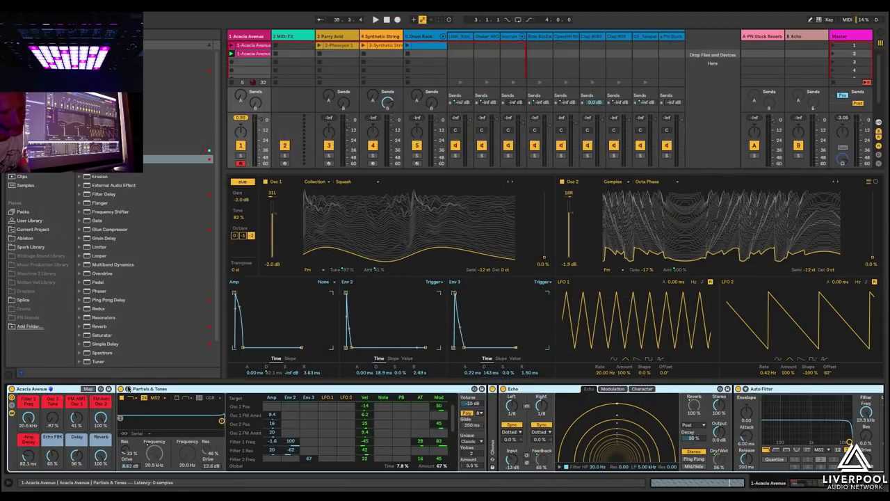
left_click(128, 390)
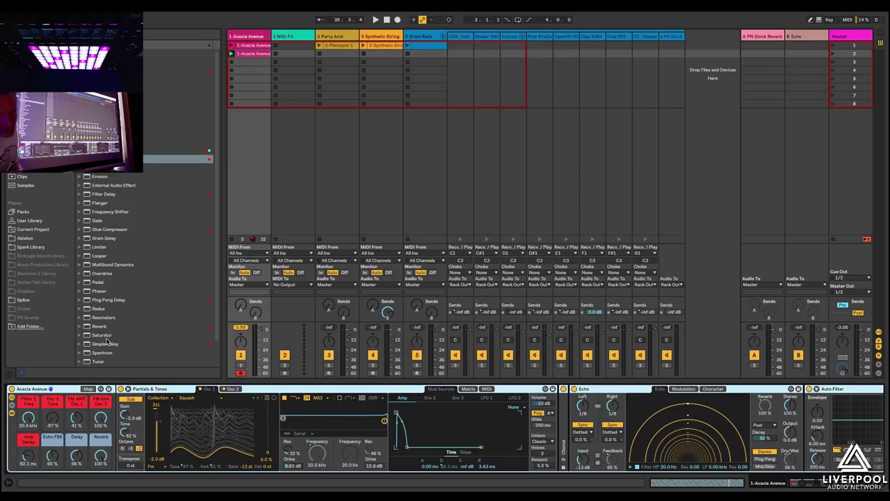
left_click(127, 391)
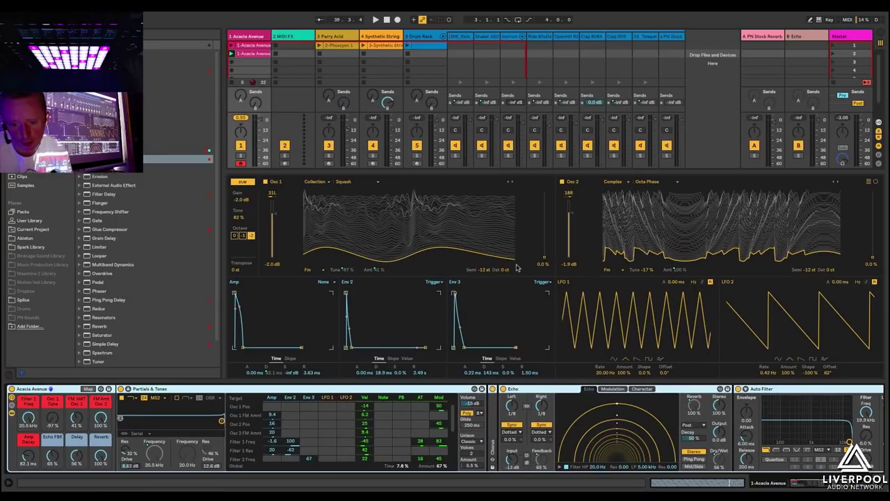
Shift Osc 1's wavetable position and raise the Osc 1 Tune macro on Acacia Avenue's Wavetable.
mouse_move(544, 263)
left_mouse_down()
mouse_move(545, 210)
mouse_move(544, 258)
left_mouse_up()
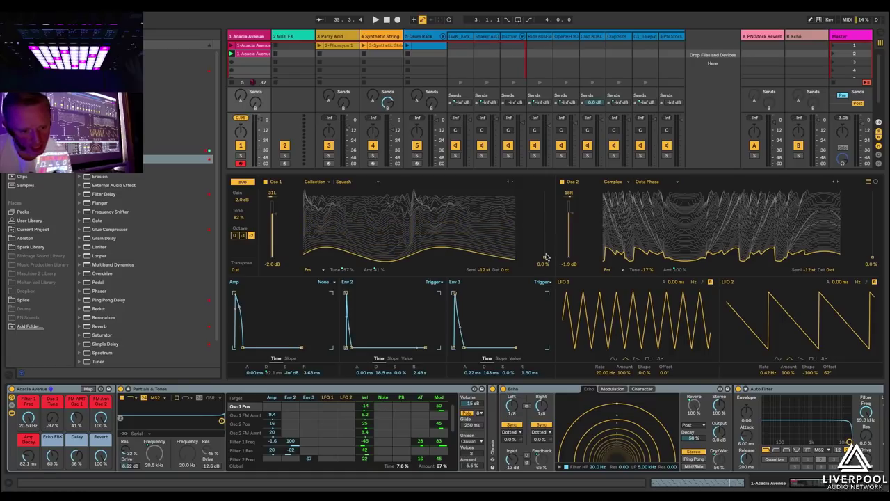
left_click_drag(52, 419, 52, 428)
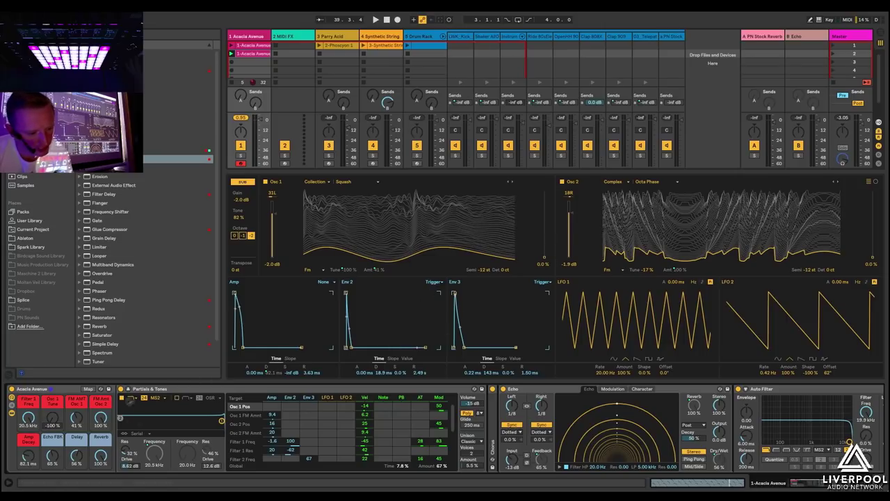
mouse_move(545, 256)
left_mouse_down()
mouse_move(545, 193)
mouse_move(546, 256)
left_mouse_up()
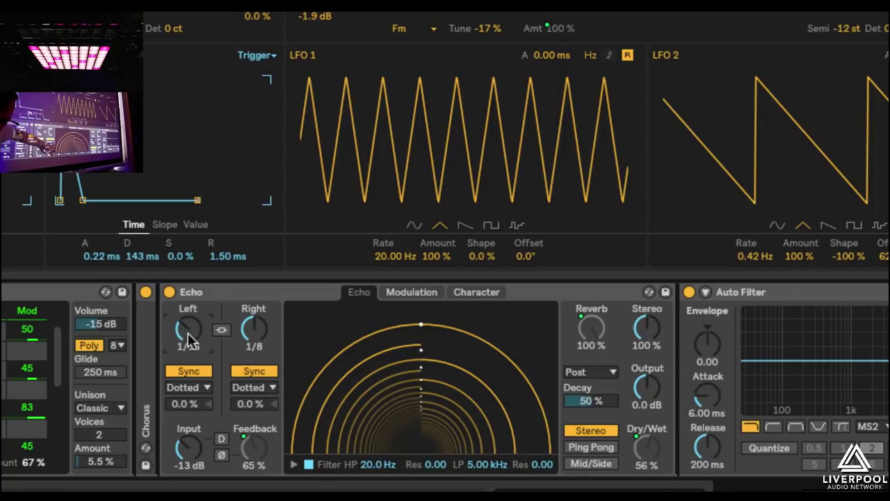
Lengthen the Echo's left delay time from 1/16, aiming for 1/8.
mouse_move(183, 332)
left_mouse_down()
mouse_move(192, 351)
mouse_move(198, 340)
left_mouse_up()
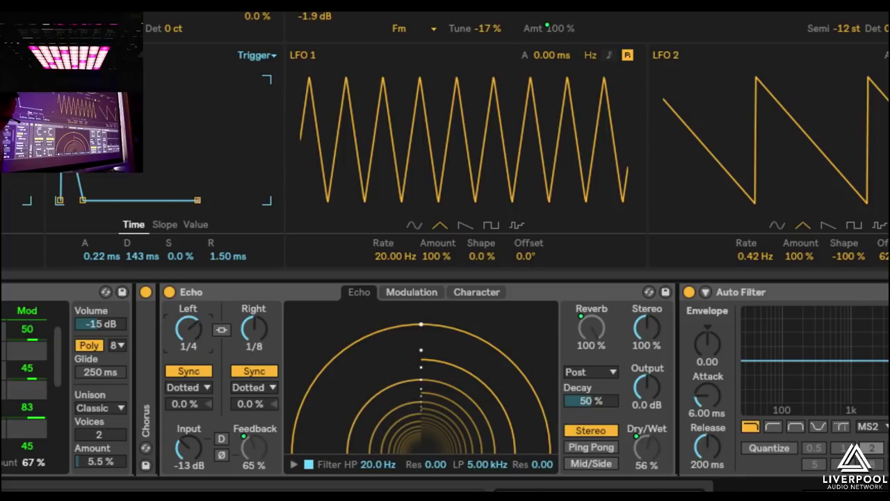
scroll(197, 340, "down", 1)
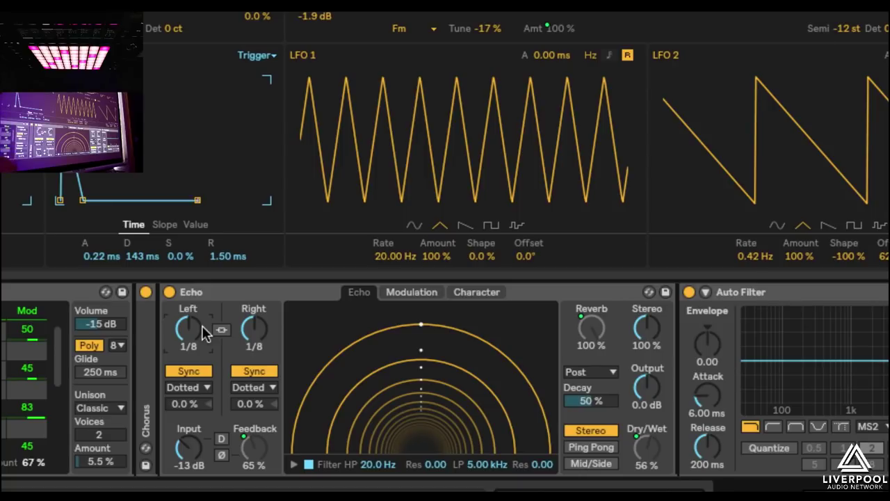
Collapse the Chorus and Echo devices and select Auto Filter in the Acacia Avenue chain.
double_click(147, 313)
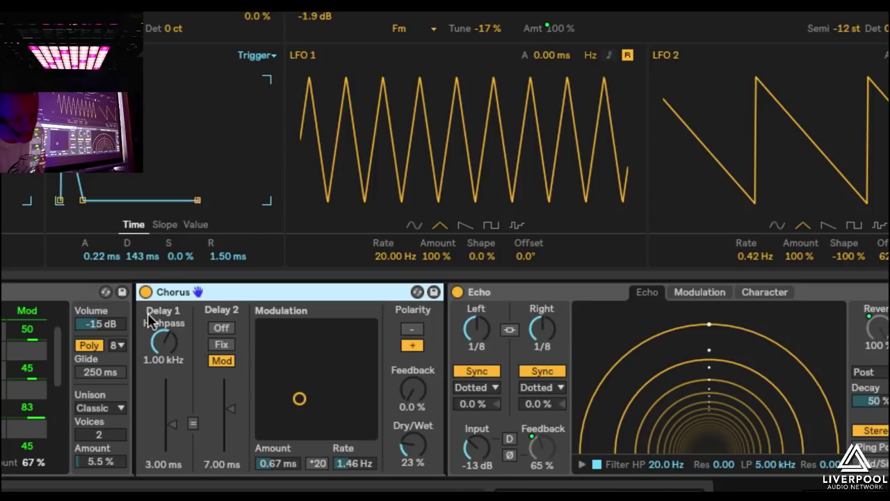
double_click(215, 294)
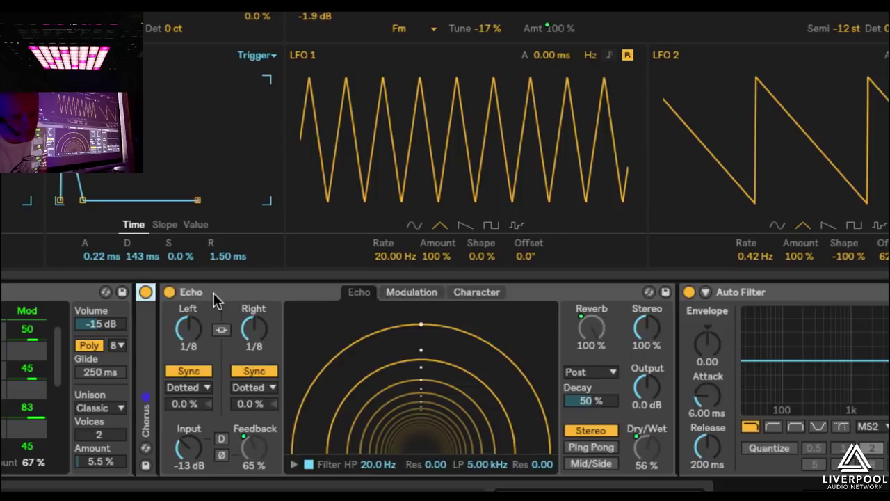
double_click(215, 294)
left_click(290, 294)
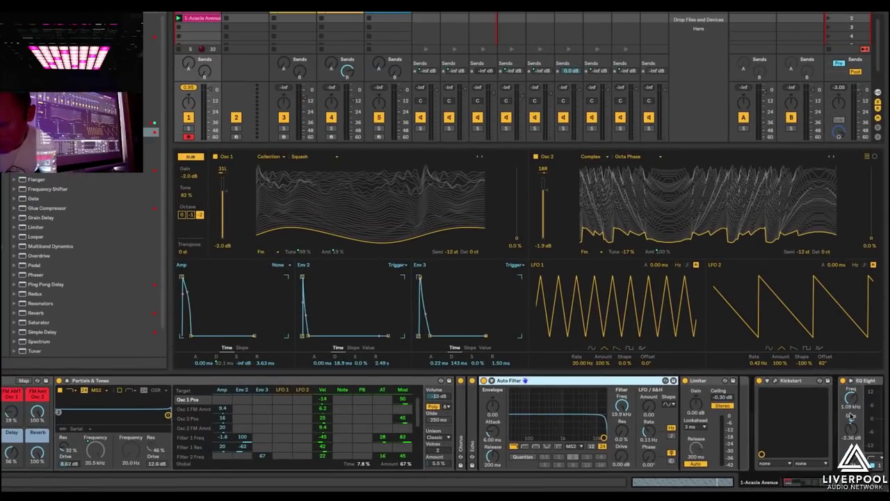
scroll(759, 369, "right", 5)
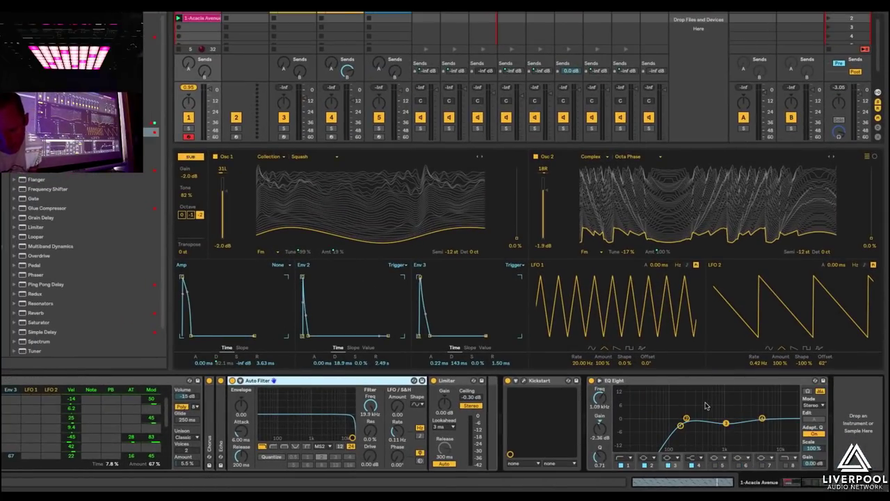
left_click(524, 381)
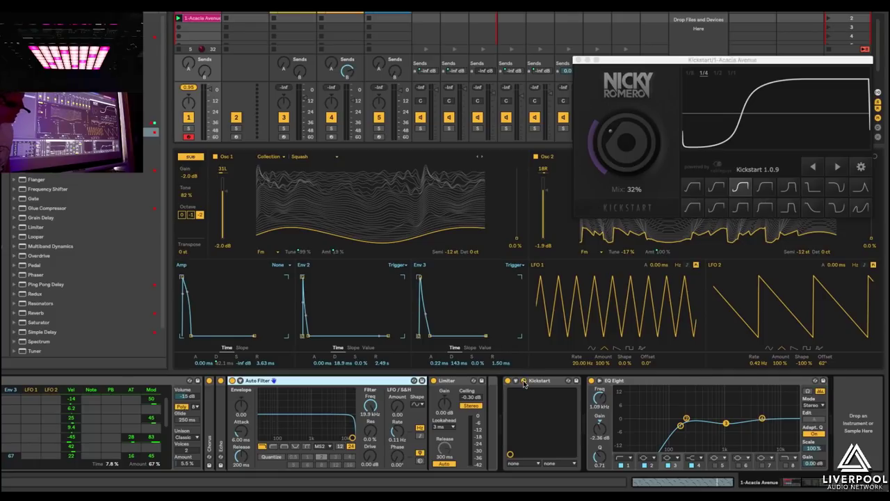
left_click(524, 381)
scroll(497, 404, "left", 5)
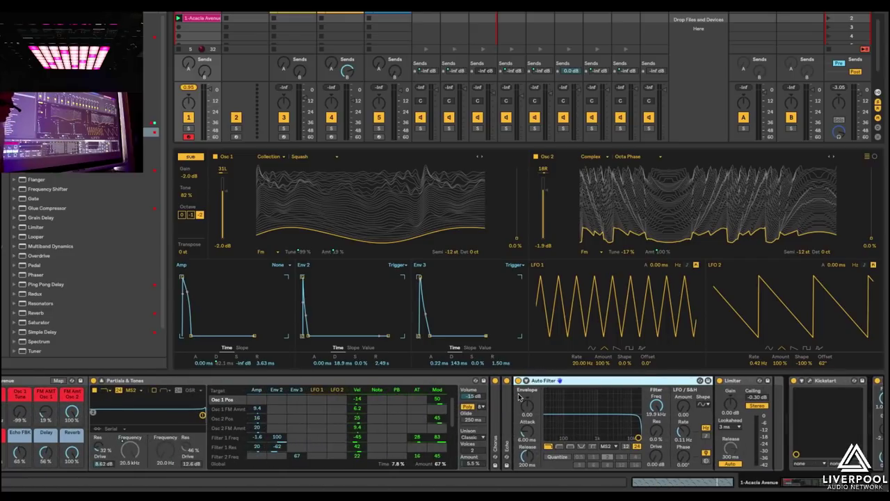
Expand the collapsed Echo device and solo track 1, Acacia Avenue.
scroll(518, 396, "right", 5)
scroll(538, 394, "left", 5)
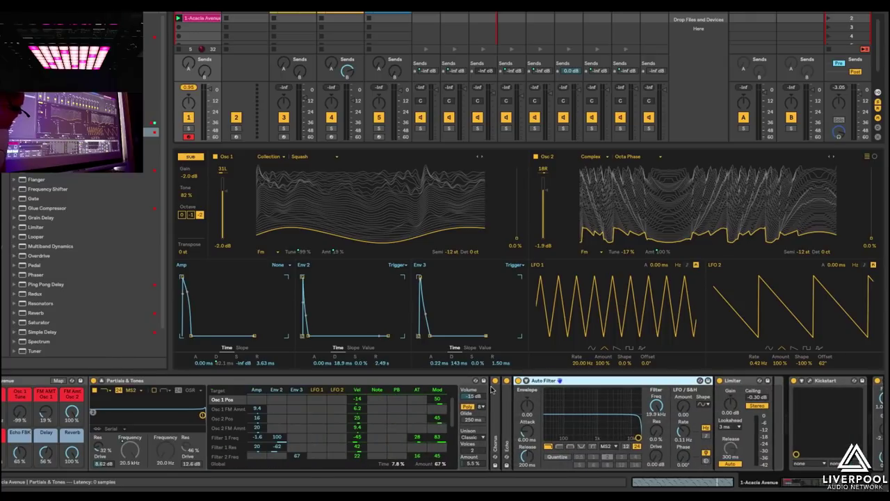
double_click(507, 387)
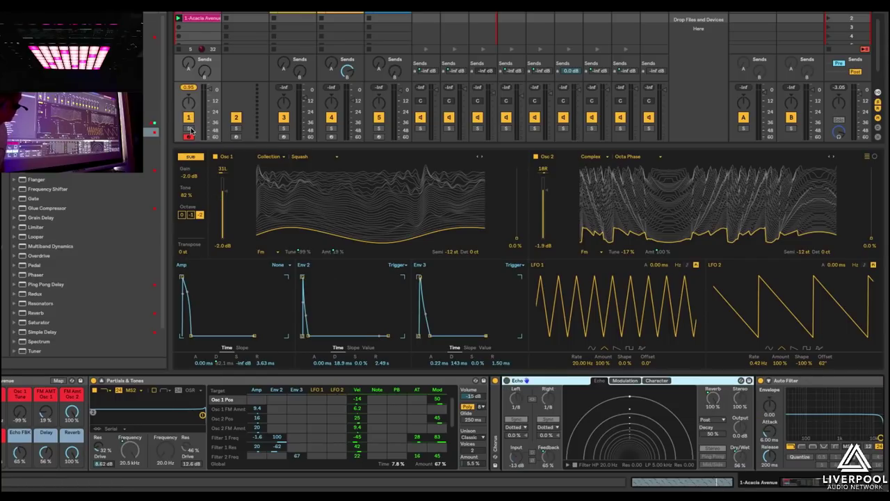
left_click(189, 130)
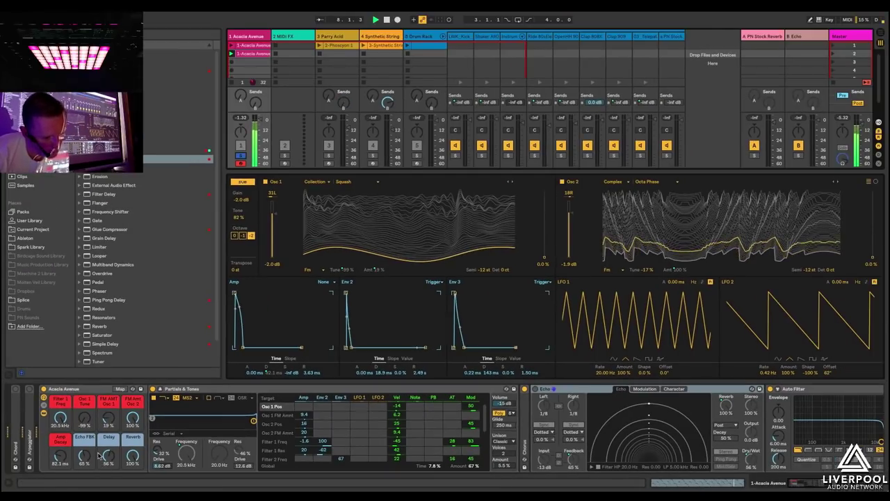
Set the Delay macro to 0% and unfold the Arpeggiator and Chord devices.
left_click_drag(104, 455, 139, 490)
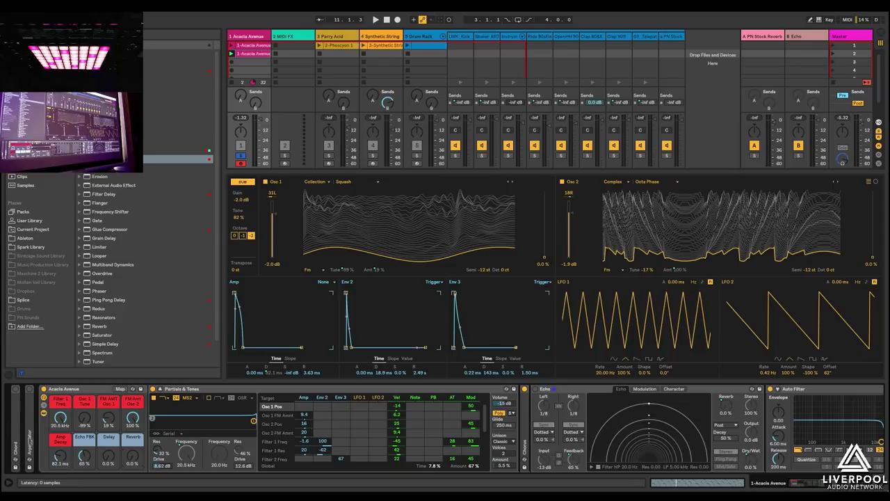
double_click(30, 427)
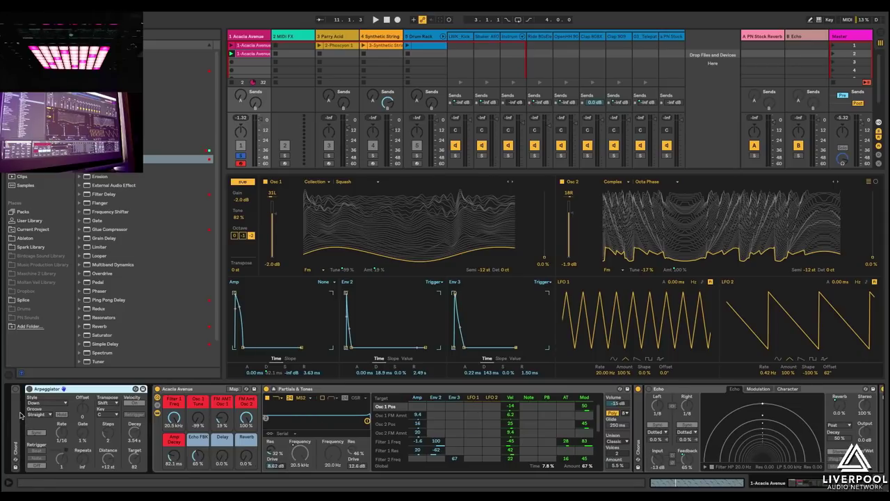
double_click(16, 413)
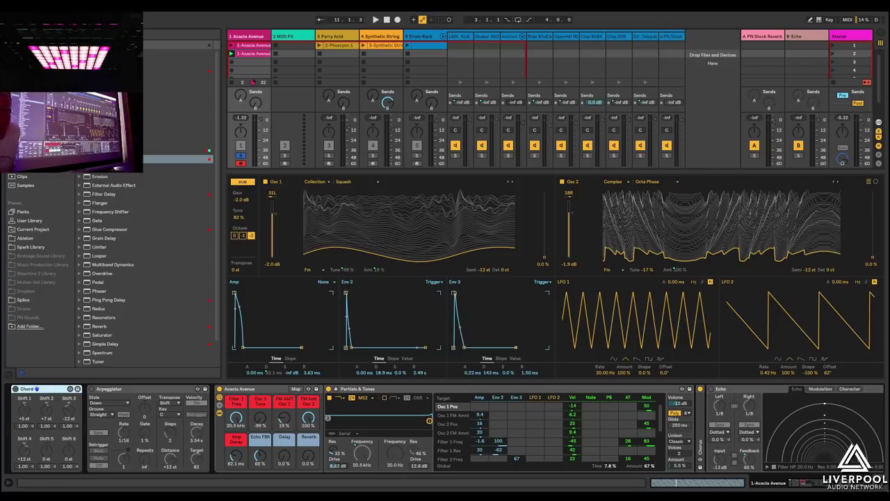
Create a new Acacia Avenue clip holding one E2 note lengthened to 1.1.4.
double_click(248, 62)
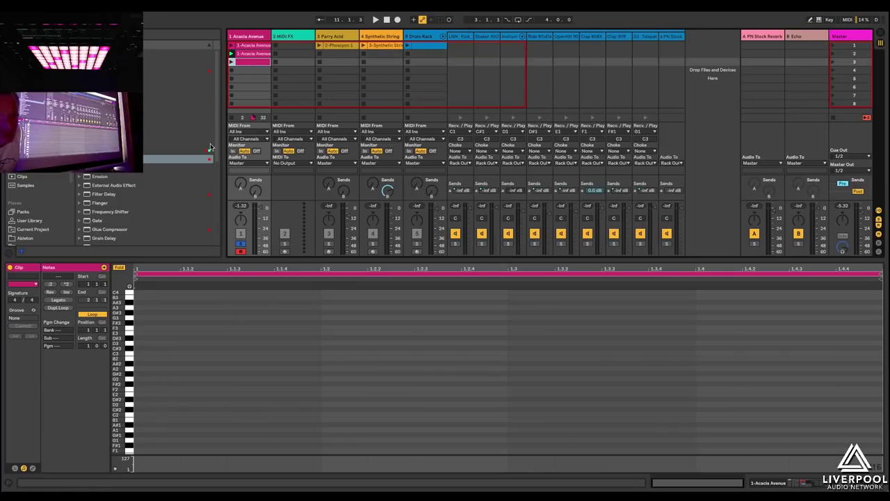
left_click(242, 251)
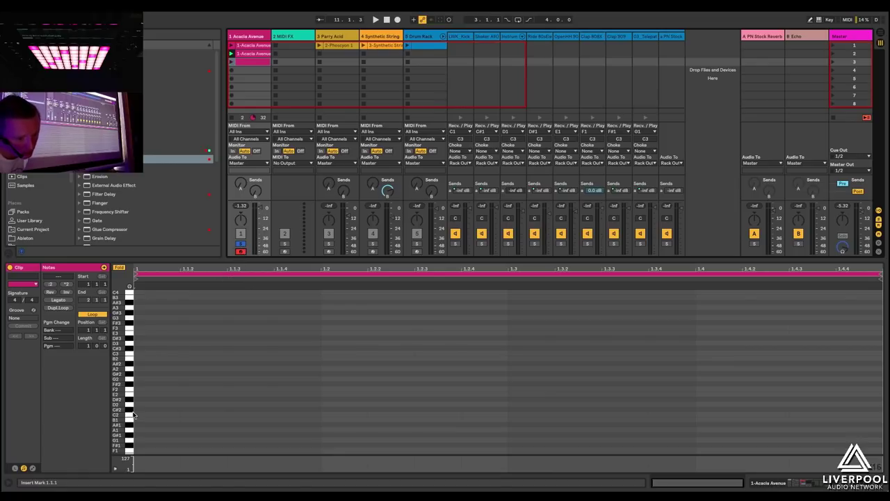
double_click(163, 394)
left_click_drag(182, 395, 881, 394)
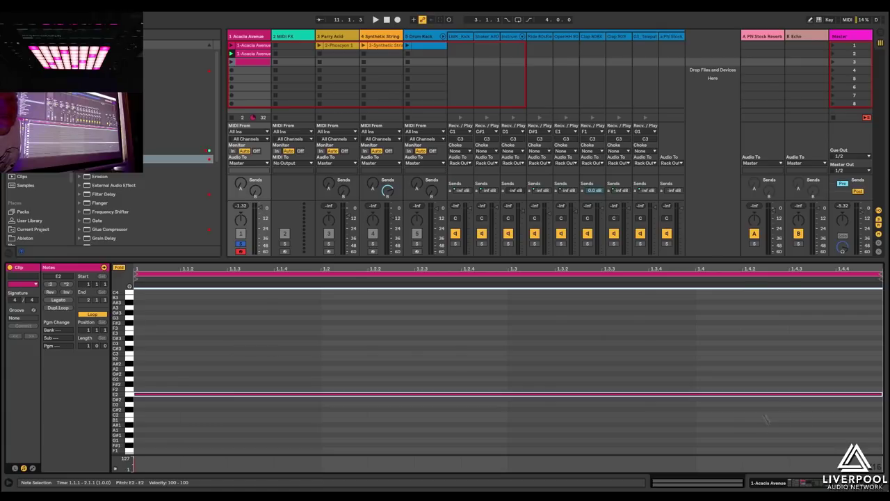
key("shift+Tab")
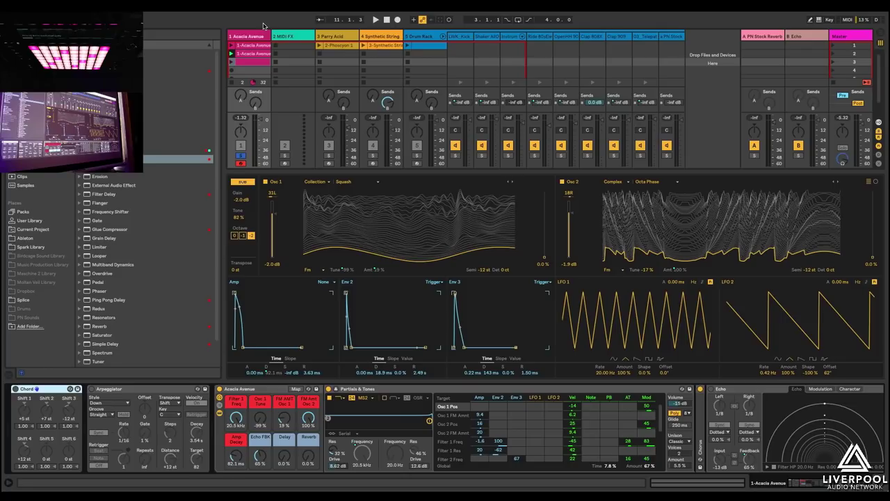
Select the 2 MIDI FX track to show its Chord, Arpeggiator, Random and Scale rack.
left_click(293, 36)
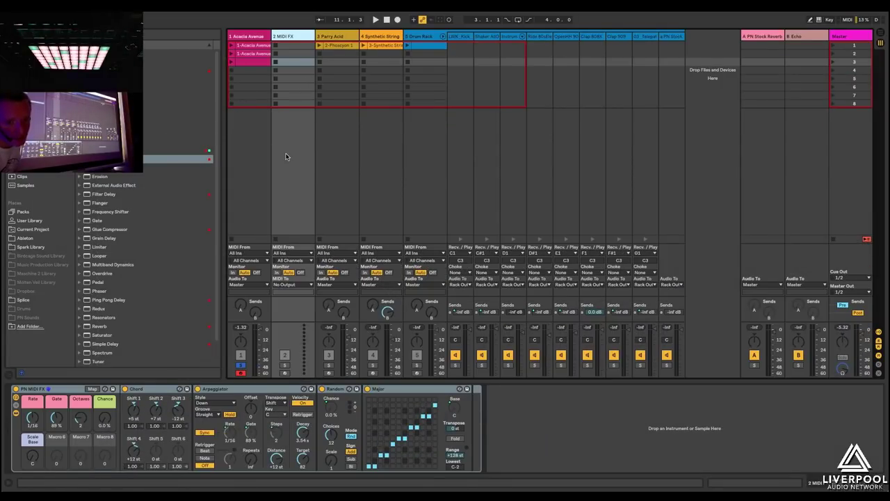
Set Acacia Avenue's monitoring to In and open its MIDI From source list.
left_click(233, 272)
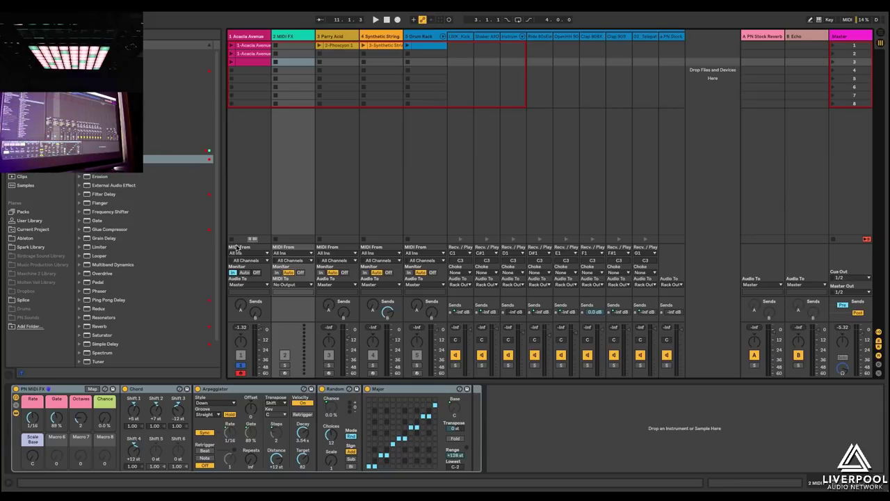
left_click(236, 254)
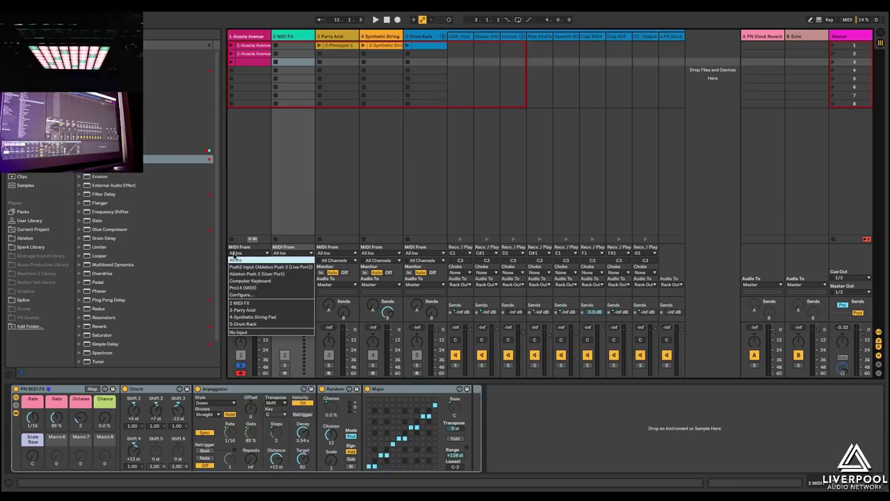
Choose 2 MIDI FX as Acacia Avenue's MIDI input, tapped Post Mixer.
left_click(254, 303)
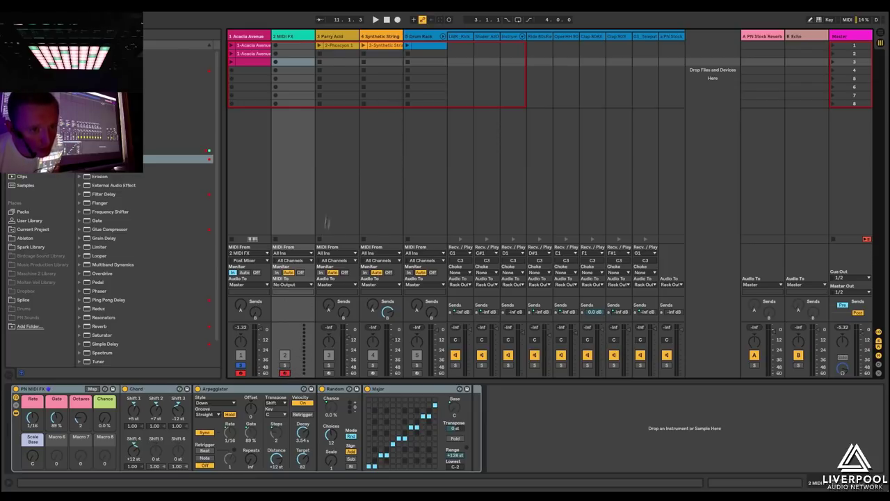
On the 2 MIDI FX track, turn the Arpeggiator's Hold off and set Random Chance to 30%.
left_click(297, 38)
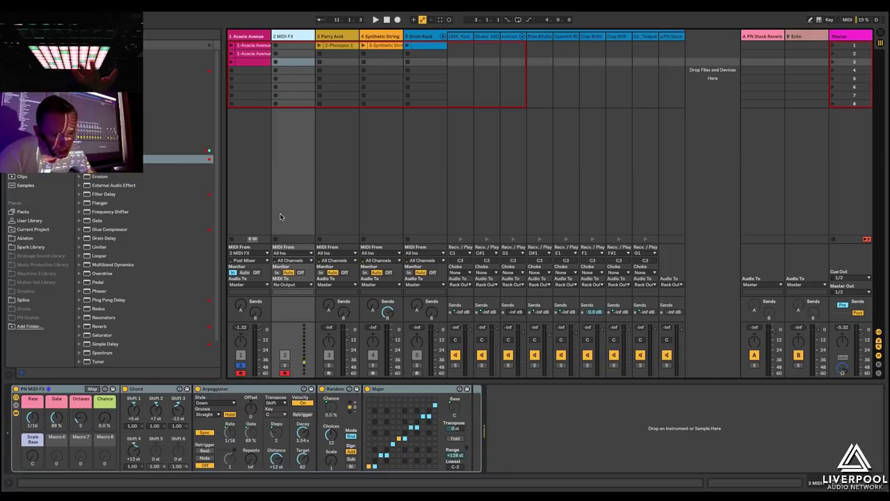
left_click(285, 368)
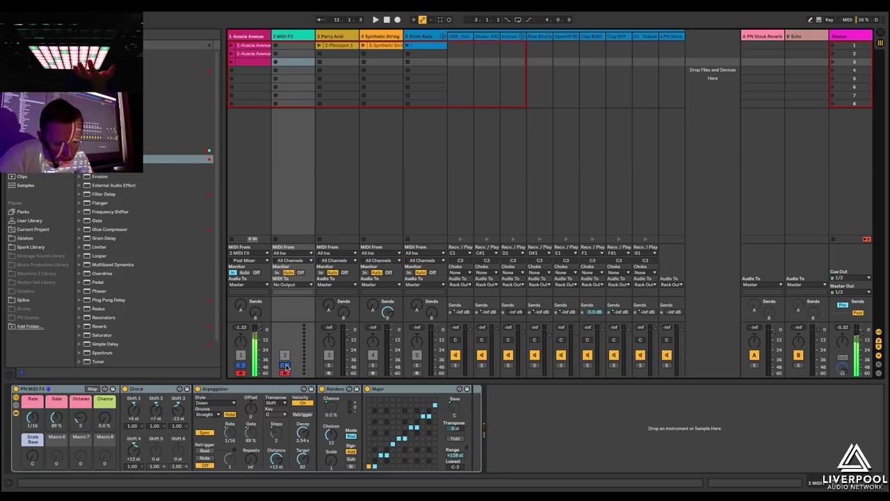
left_click(231, 415)
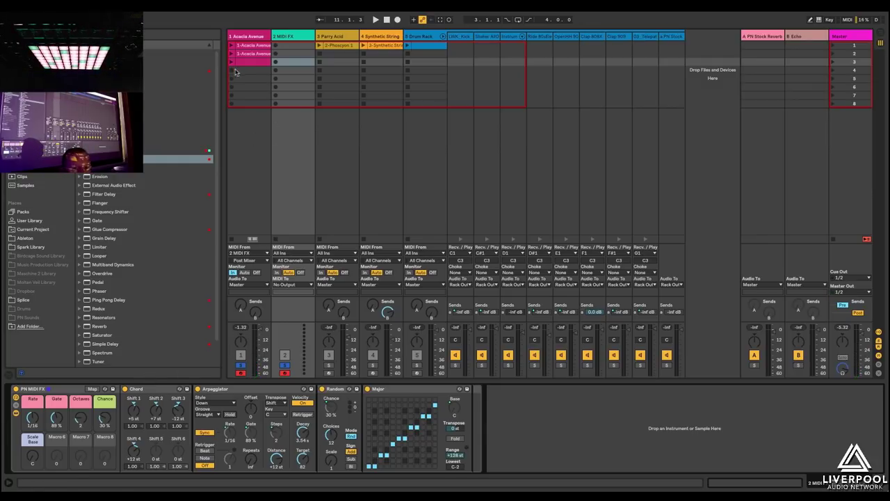
Check the metronome options, then bring up Acacia Avenue's Wavetable device chain.
right_click(105, 20)
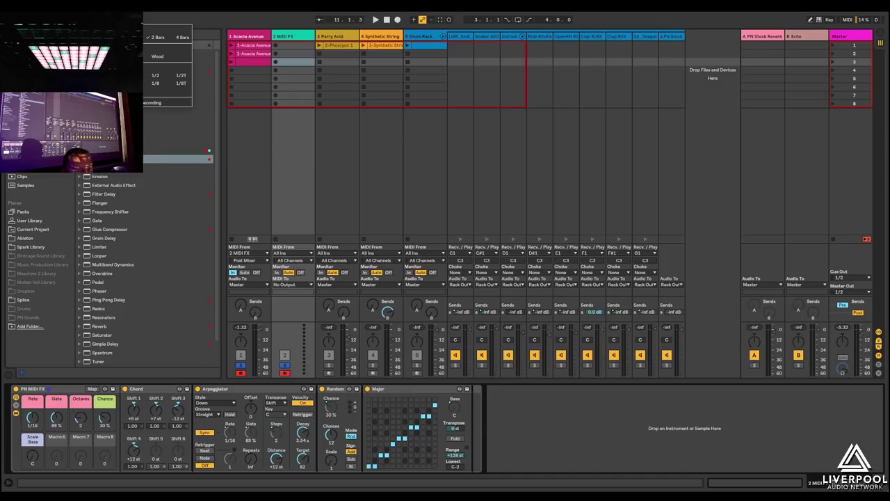
key("Escape")
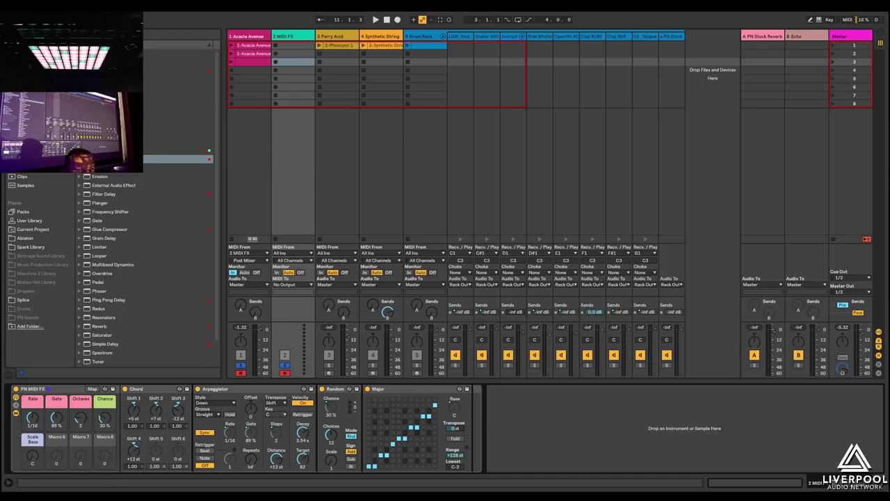
right_click(104, 19)
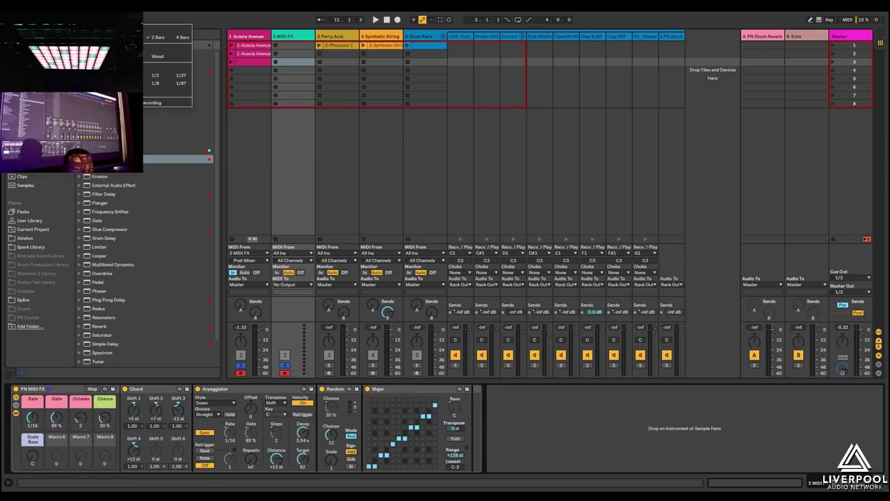
key("Escape")
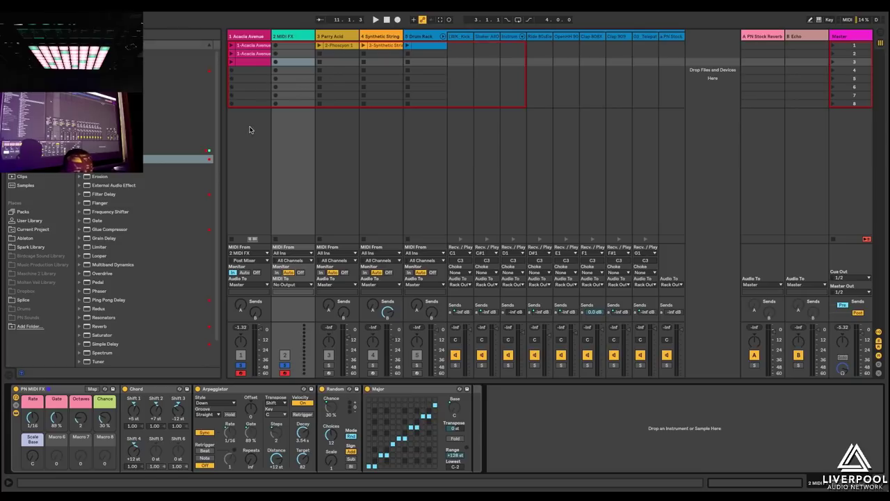
left_click(232, 80)
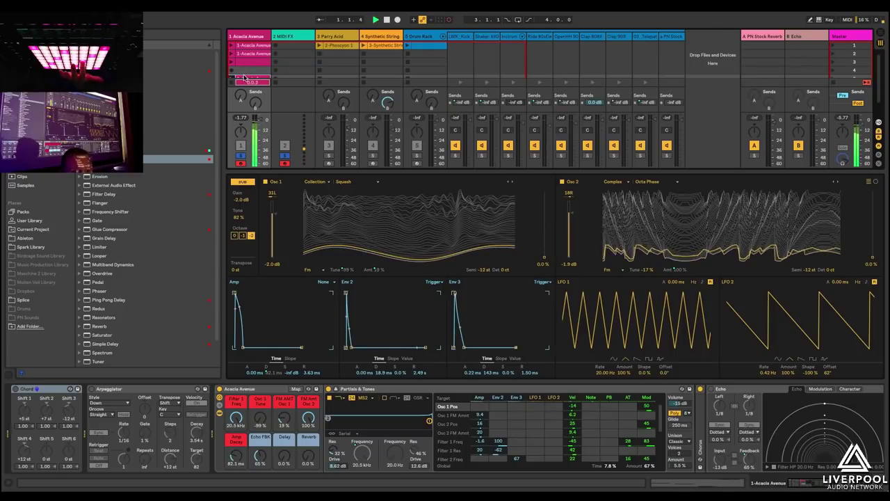
Finish recording the new arpeggiated Acacia Avenue clip in track 1's fifth slot.
left_click(242, 78)
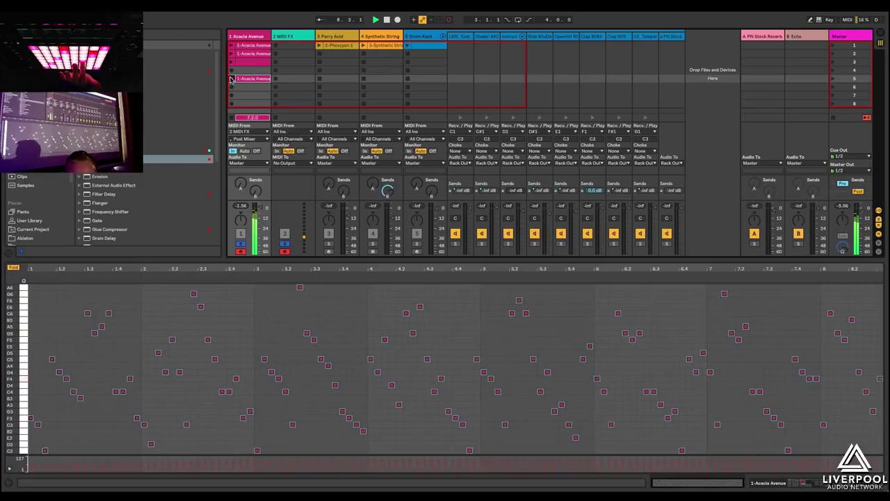
Open the new clip's notes, view 2 MIDI FX's chord, arpeggiator, random and scale chain, then return to Acacia Avenue.
left_click(232, 78)
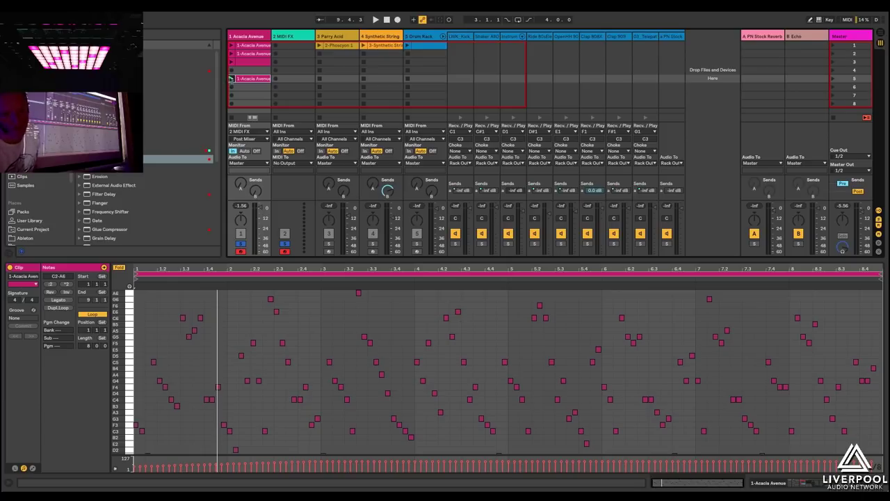
left_click(288, 34)
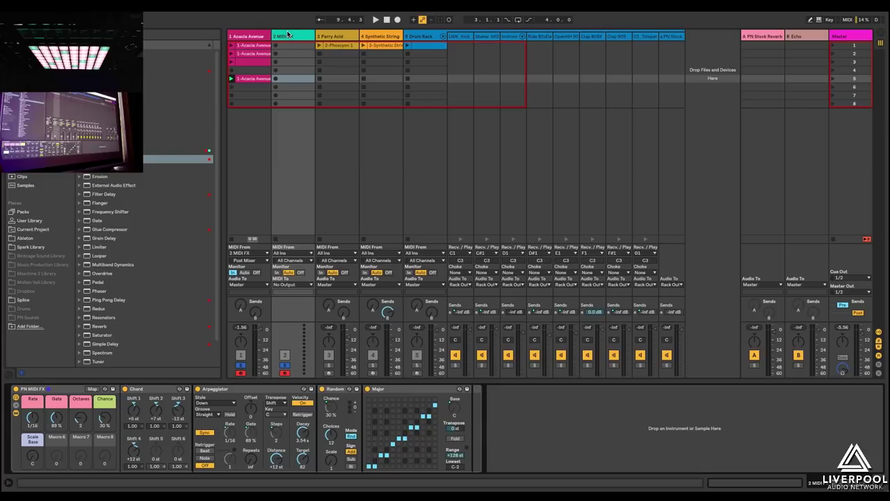
left_click(243, 79)
Open the recorded Acacia Avenue clip in slot 5 in the piano roll.
double_click(247, 75)
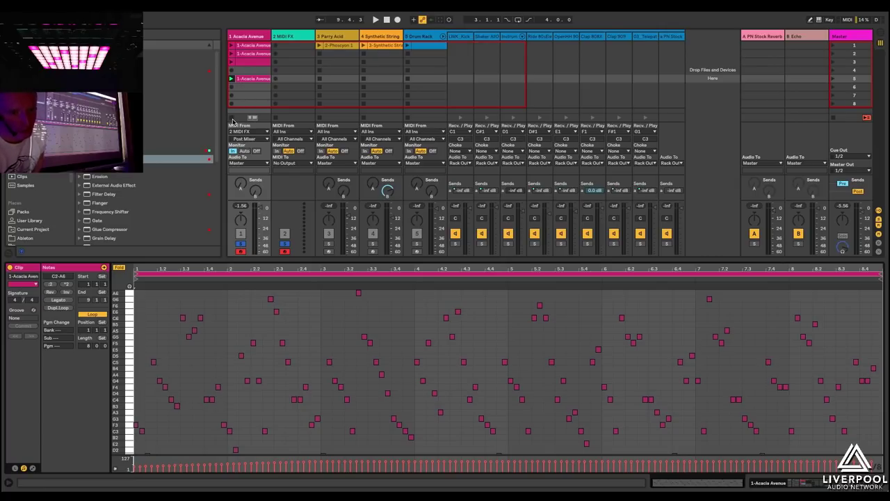
View the second and first Acacia Avenue clips, then unsolo the Acacia Avenue and MIDI FX tracks.
left_click(263, 55)
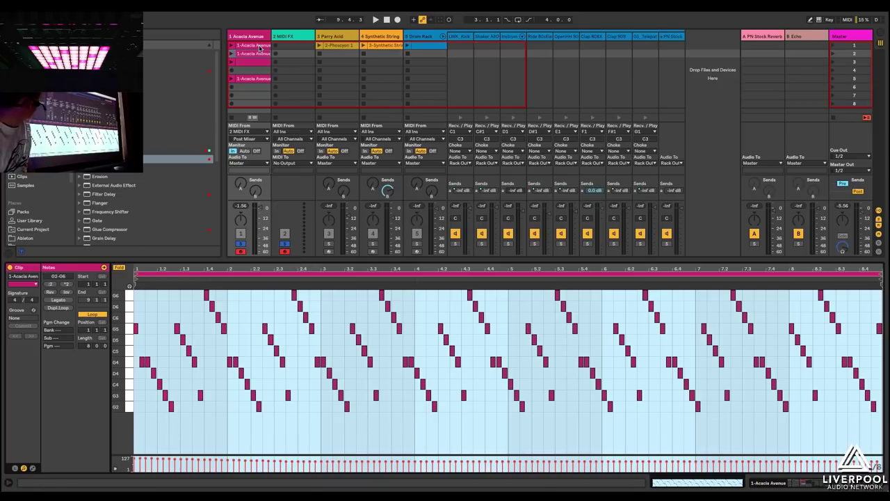
left_click(259, 47)
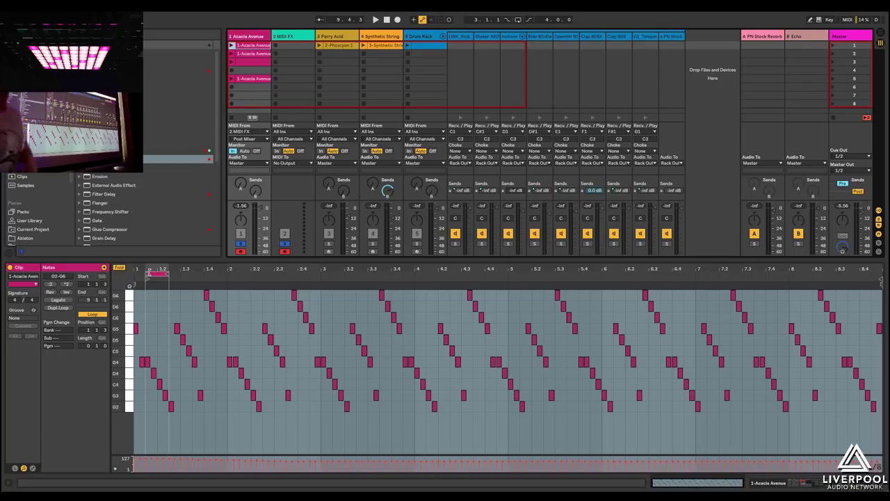
left_click(288, 244)
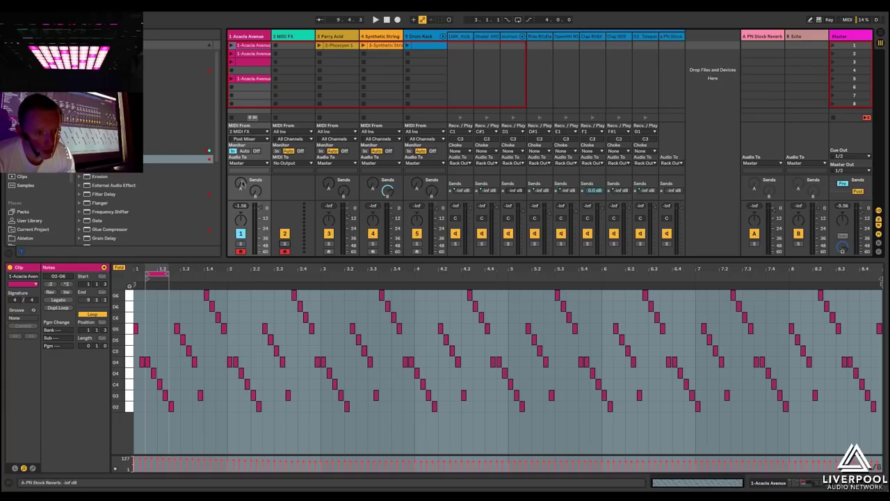
Disarm 2 MIDI FX with Monitor Off, and solo only the kick and Acacia Avenue tracks.
left_click(245, 151)
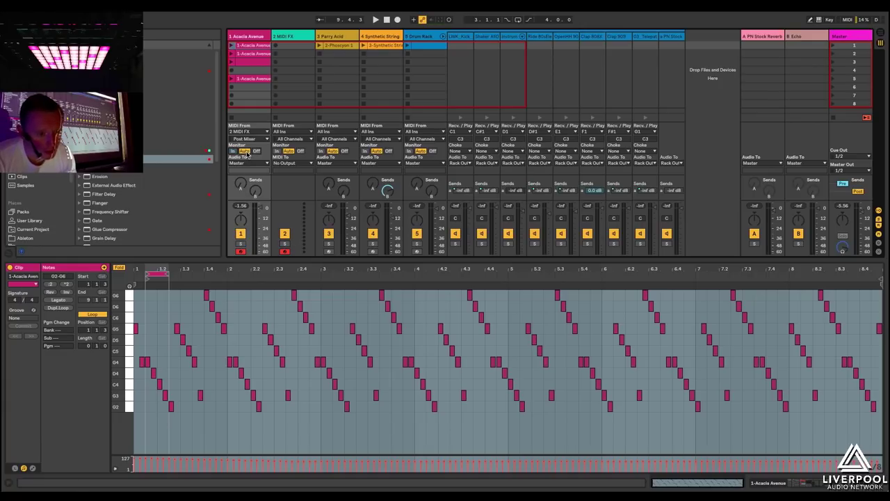
left_click(285, 251)
left_click(300, 151)
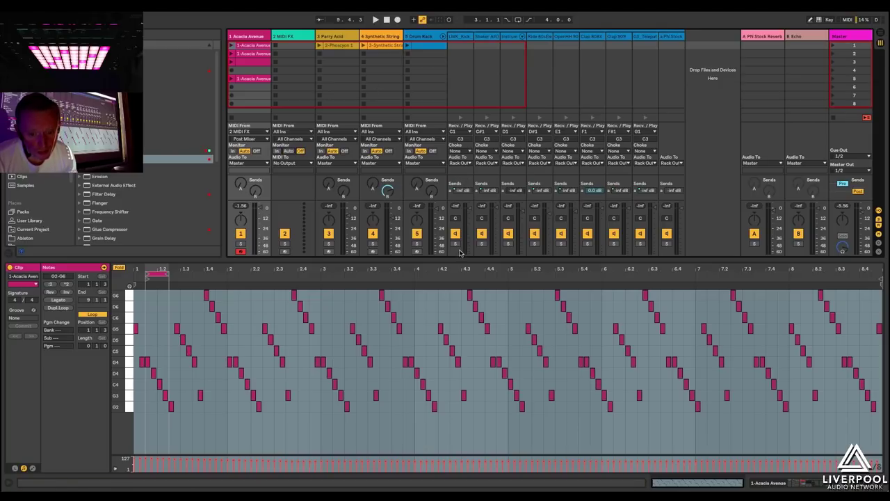
left_click(456, 245)
left_click(240, 244)
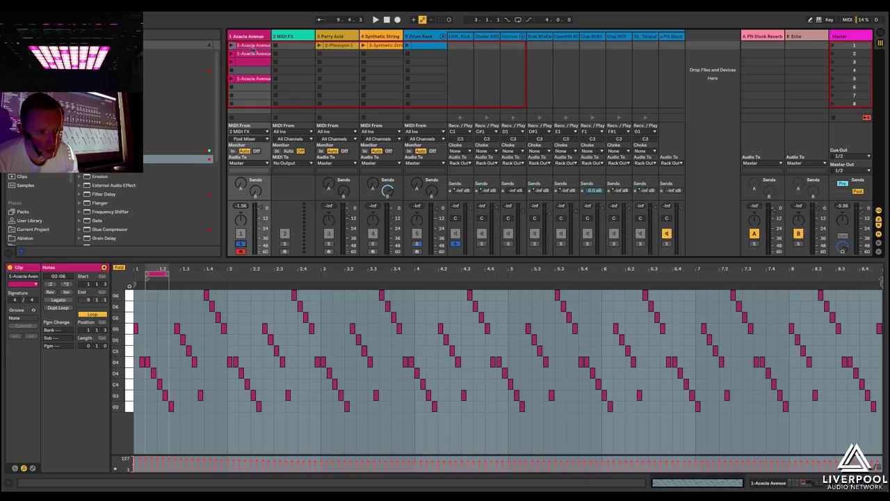
key("space")
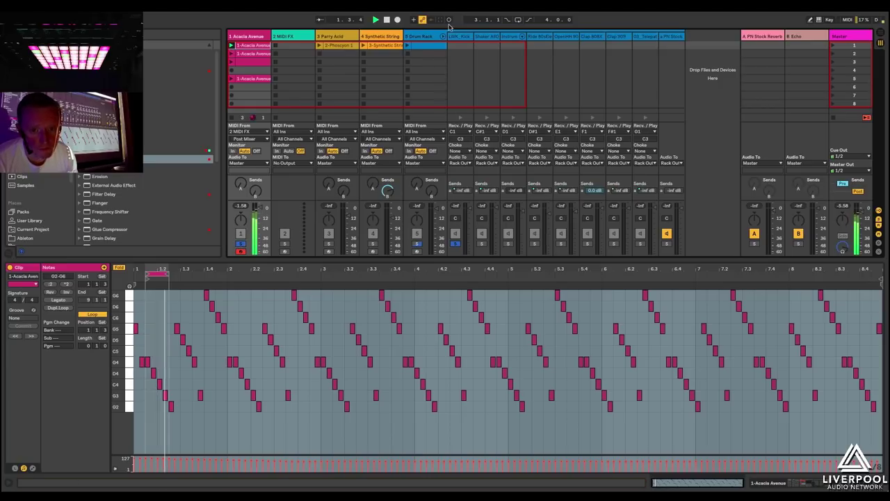
left_click(432, 196)
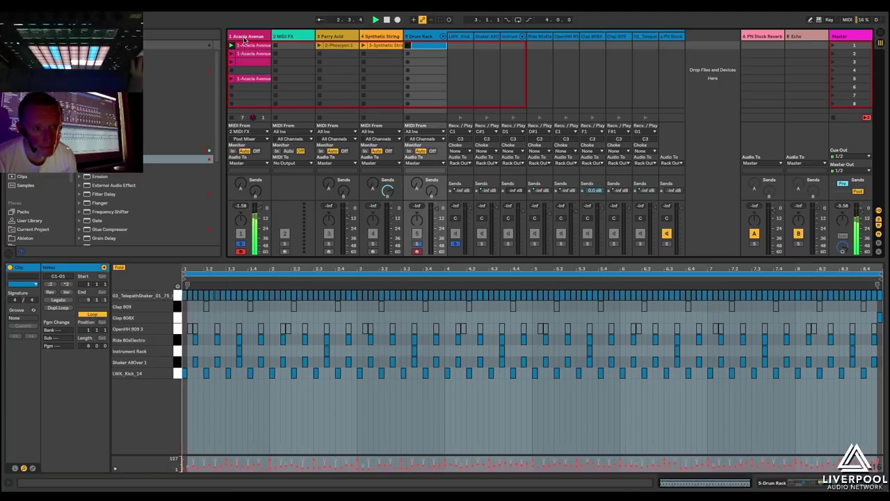
left_click(249, 74)
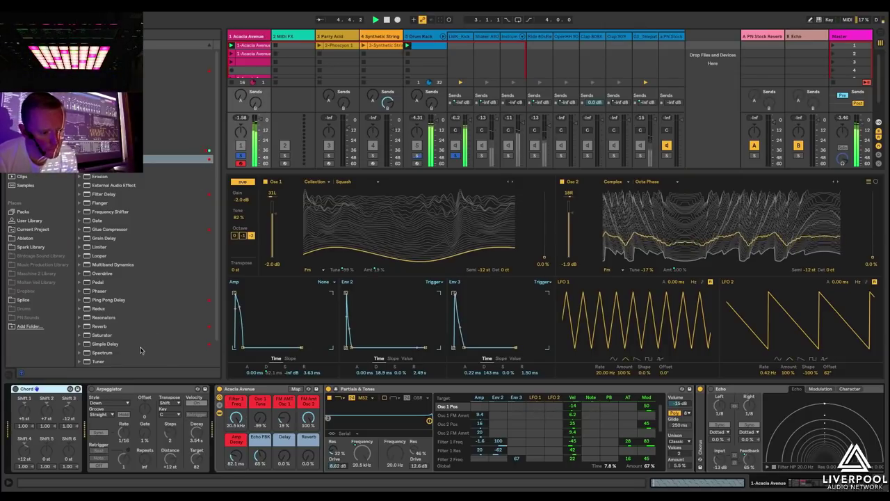
Enable Echo, set the Filter 1 Freq macro to 3.57 kHz and raise Osc 1 Tune to 100%.
left_click_drag(236, 417, 235, 464)
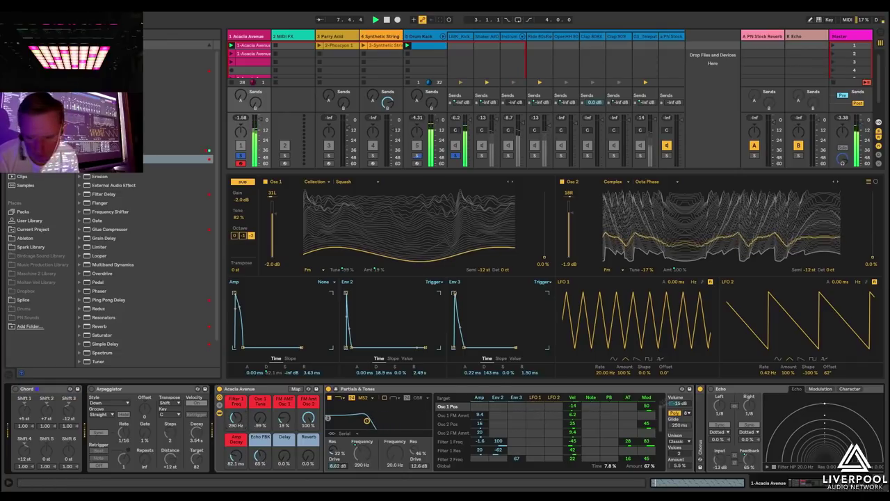
left_click(710, 390)
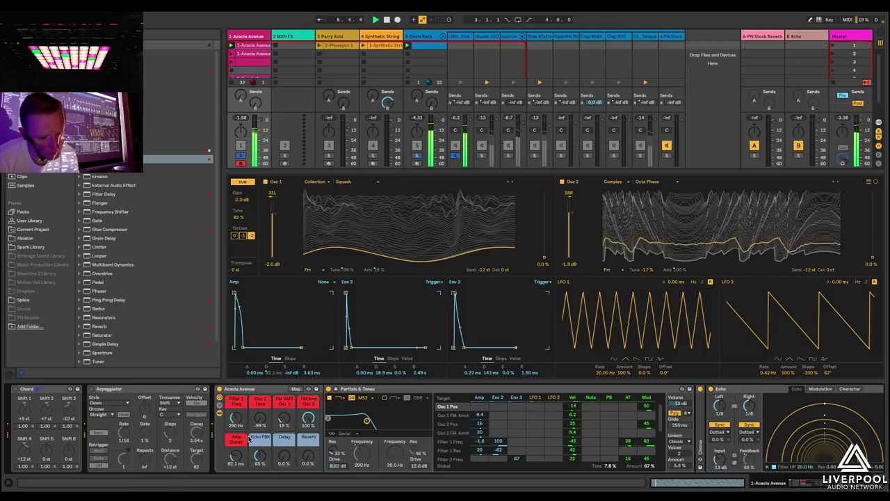
left_click_drag(243, 423, 242, 427)
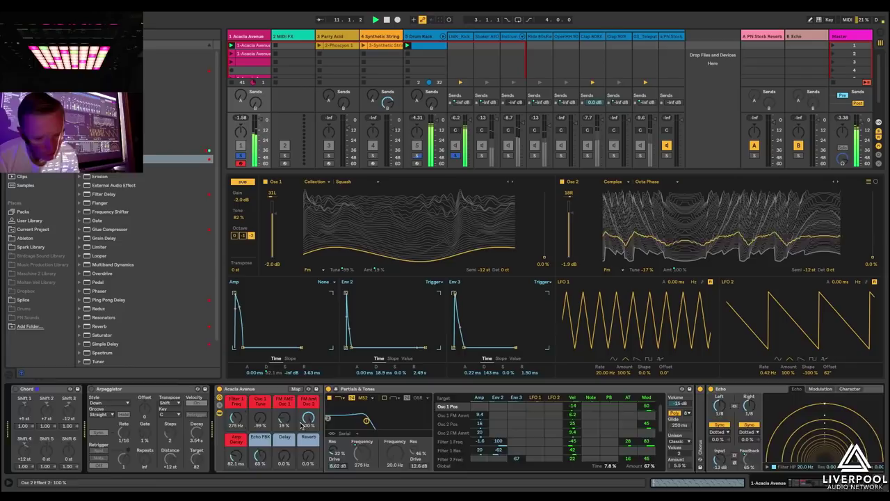
scroll(304, 426, "down", 10)
scroll(304, 426, "up", 10)
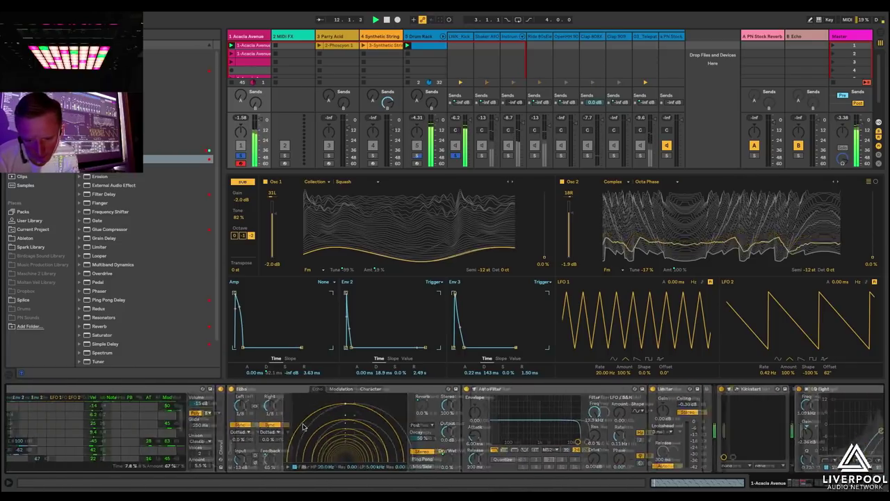
left_click_drag(114, 417, 90, 386)
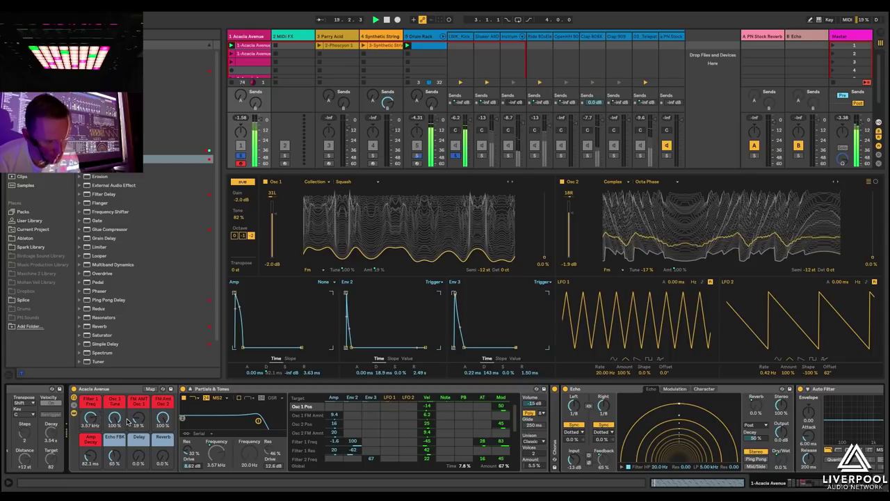
scroll(128, 420, "right", 3)
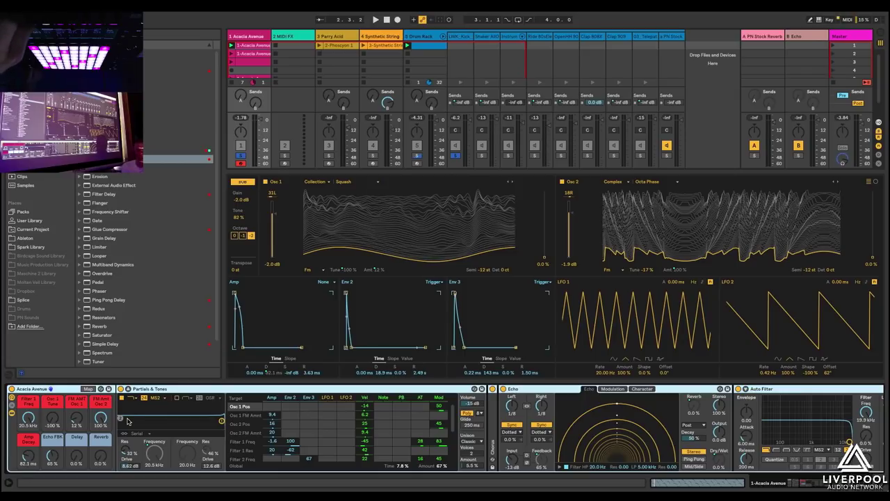
Start the set playing and select Acacia Avenue's Partials & Tones instrument.
key("space")
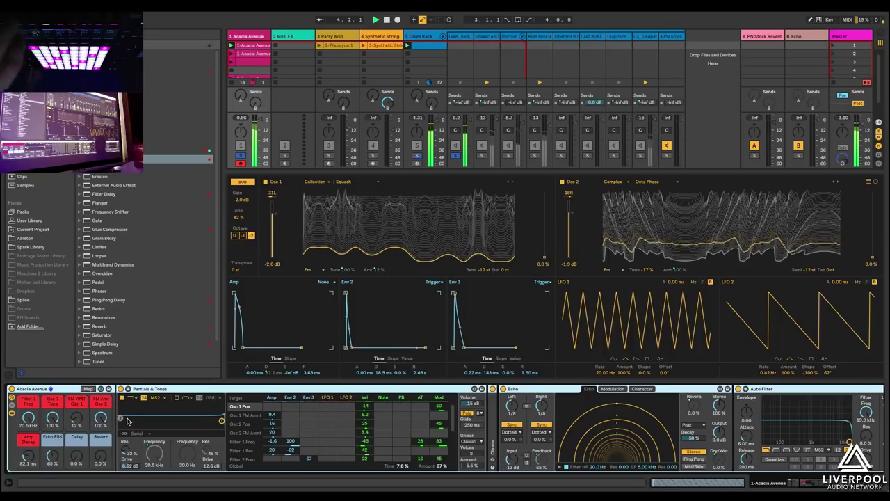
left_click(127, 421)
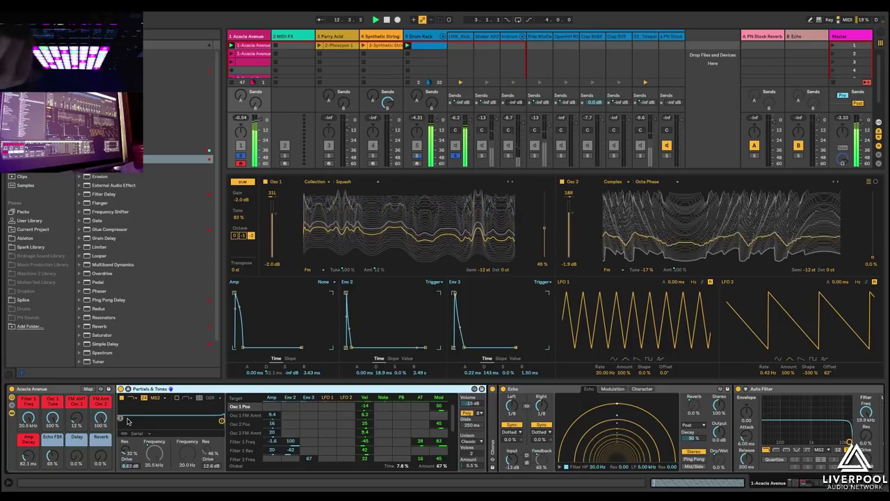
left_click(127, 420)
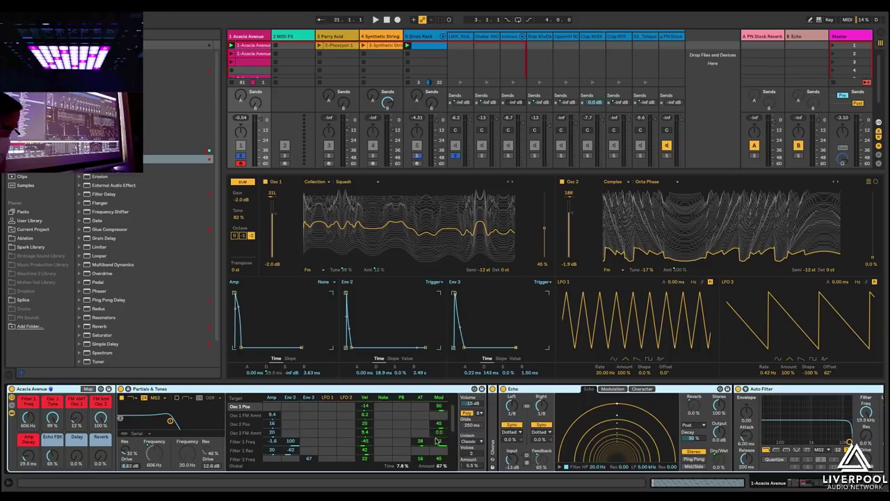
scroll(398, 430, "down", 2)
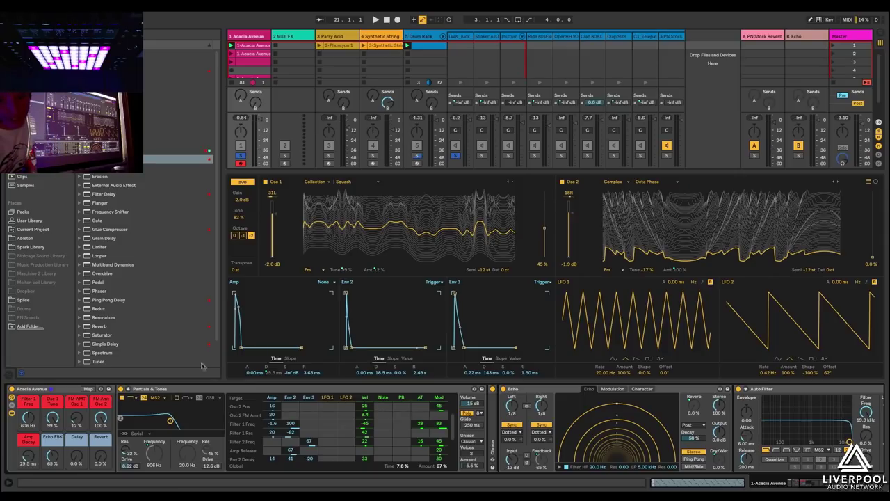
Clear all track solos and show the Synthetic String Pad's Wavetable oscillators in an enlarged detail view.
left_click_drag(293, 171, 303, 318)
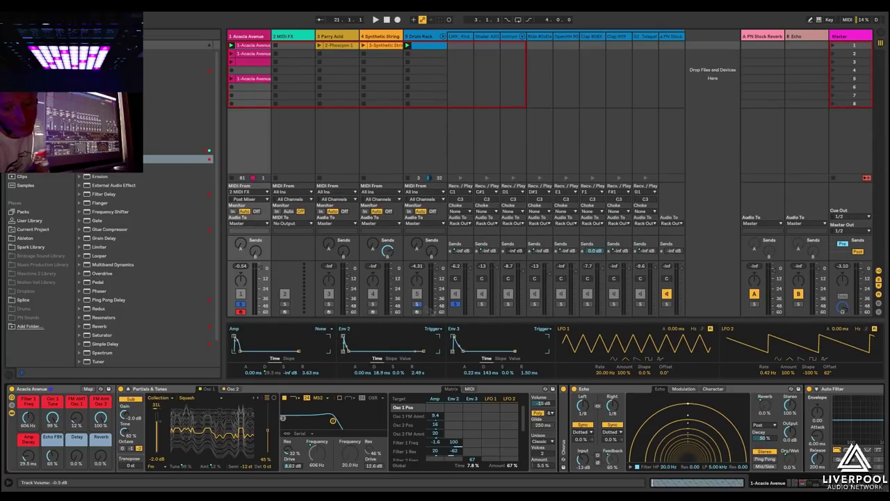
left_click(241, 304)
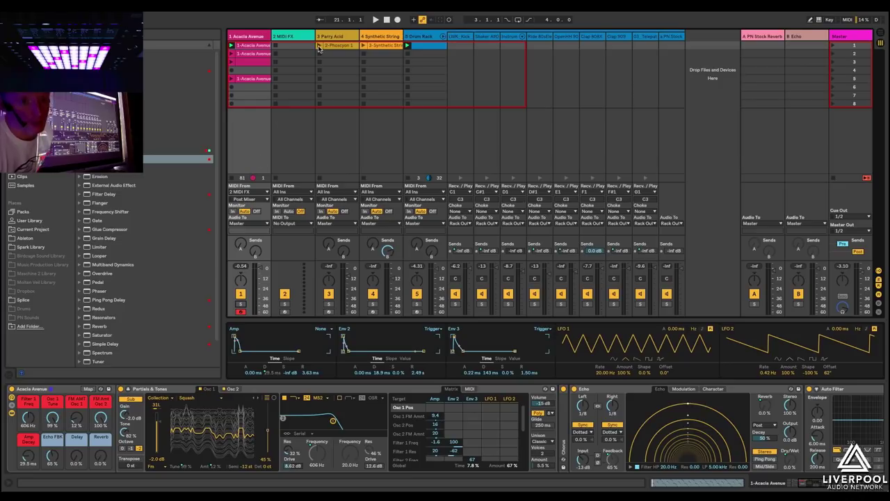
left_click(395, 37)
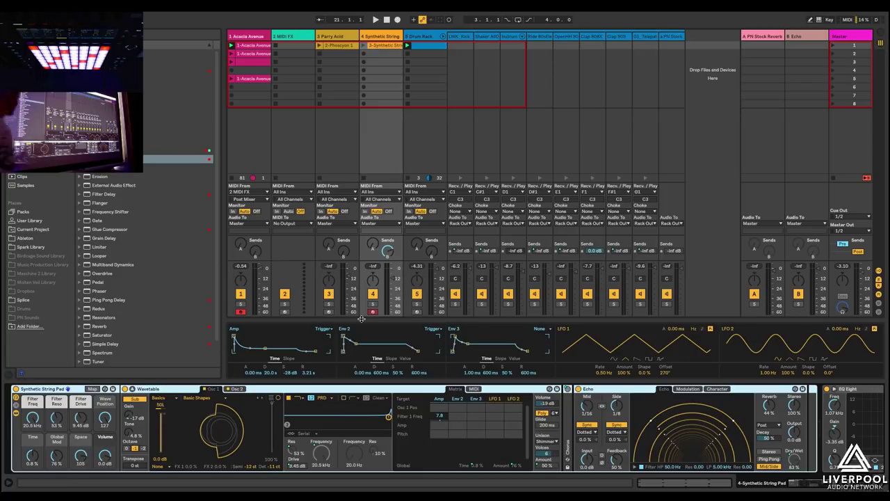
left_click_drag(362, 319, 381, 199)
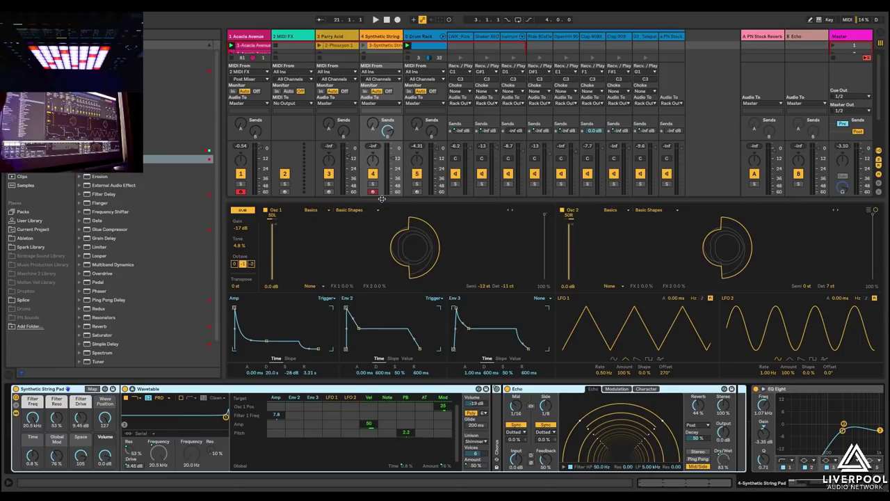
Switch the Synthetic String Pad's oscillator display to flat 2D linear waveforms.
left_click(866, 215)
left_click(870, 211)
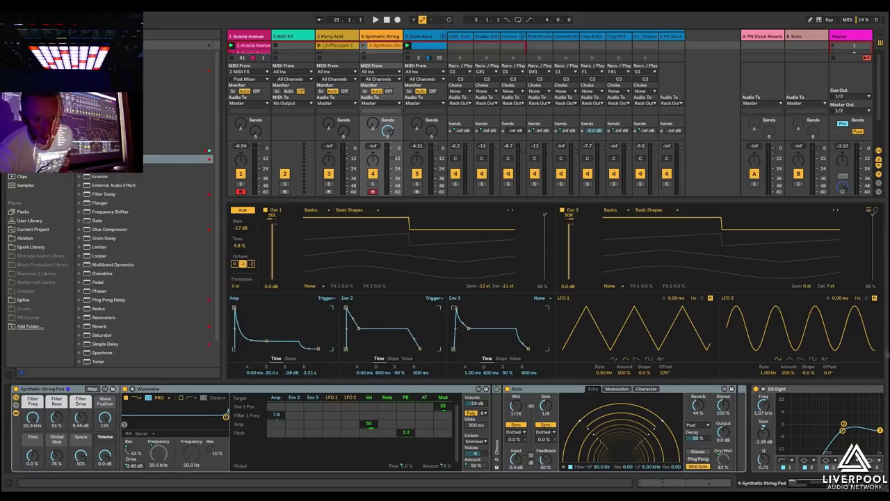
Solo the Synthetic String track, start playback, and raise its volume to -6 dB.
left_click(373, 186)
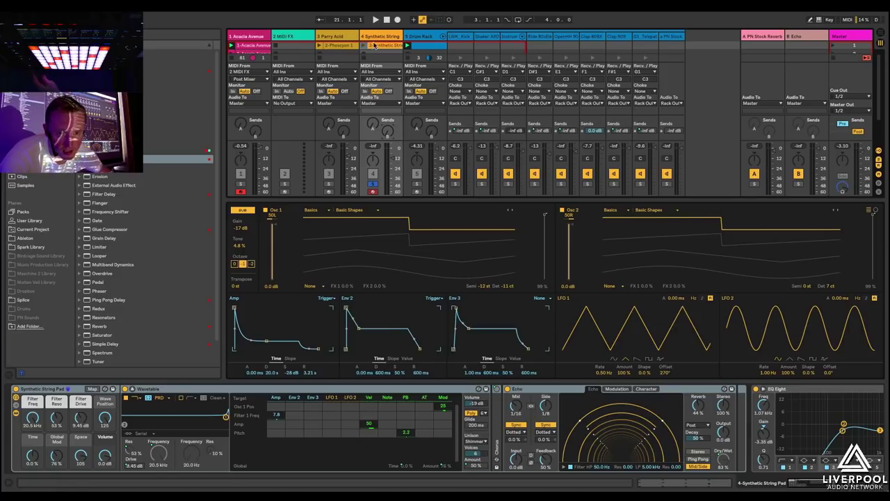
left_click(364, 46)
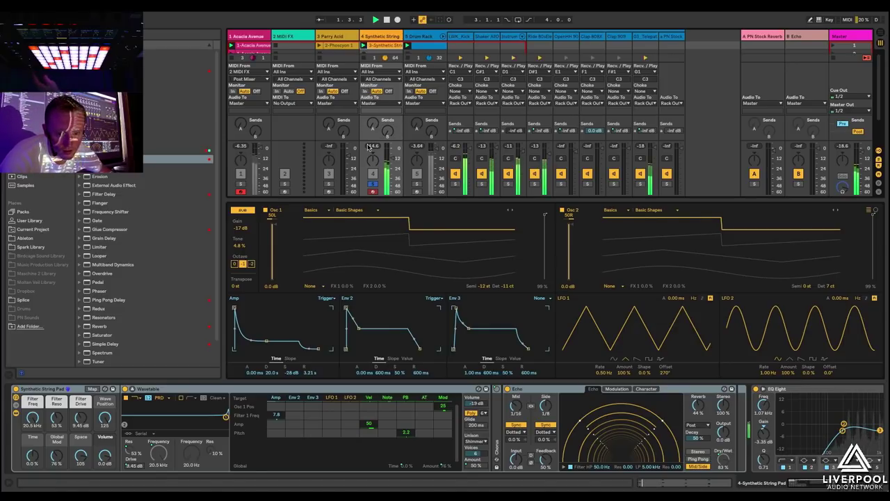
left_click_drag(400, 160, 388, 154)
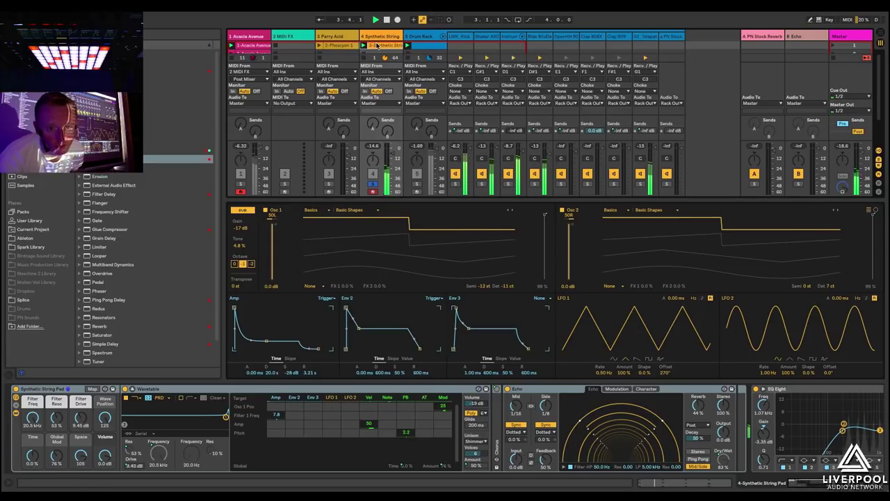
Inspect the Synthetic String clip's MIDI notes and the pad's device chain, including the echo's dry/wet.
double_click(378, 46)
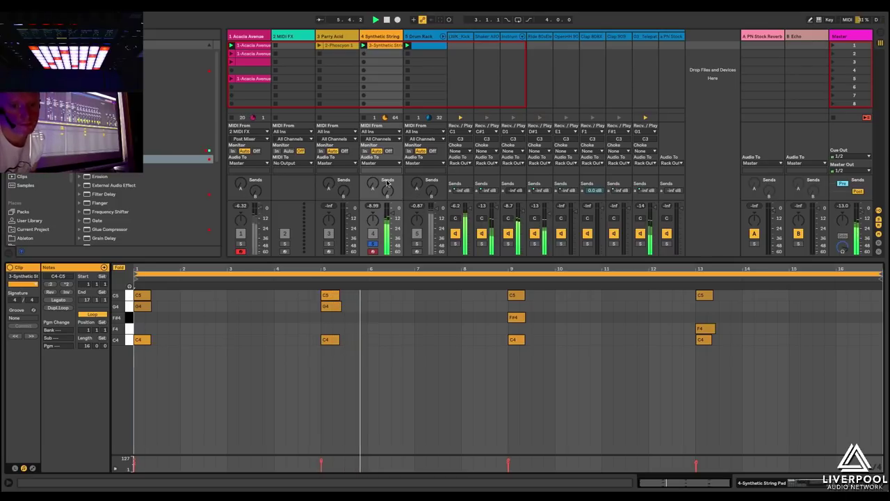
key("shift+Tab")
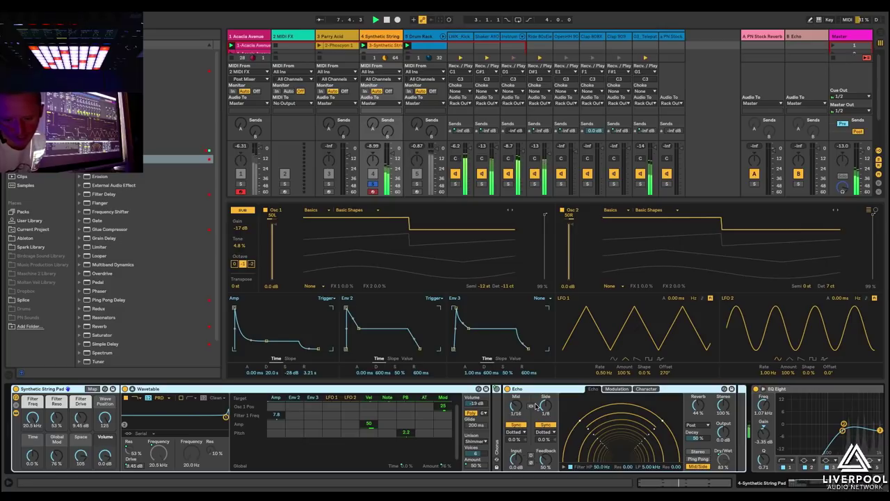
left_click(723, 459)
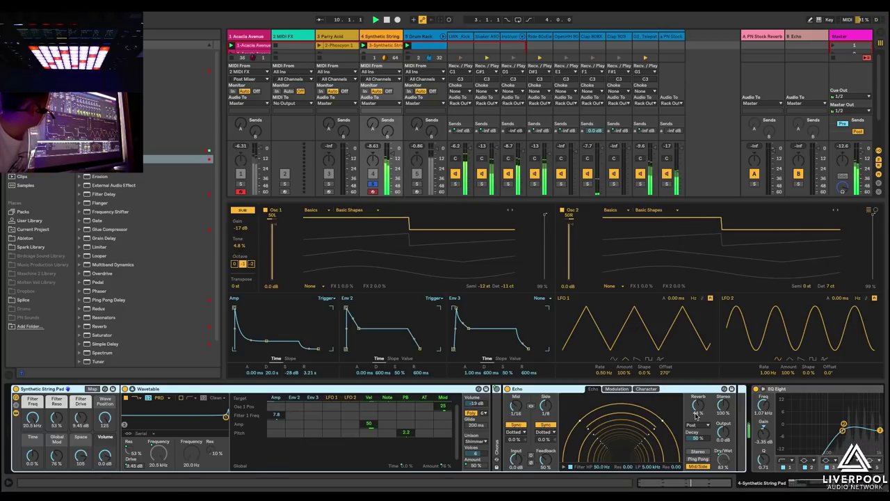
left_click(388, 46)
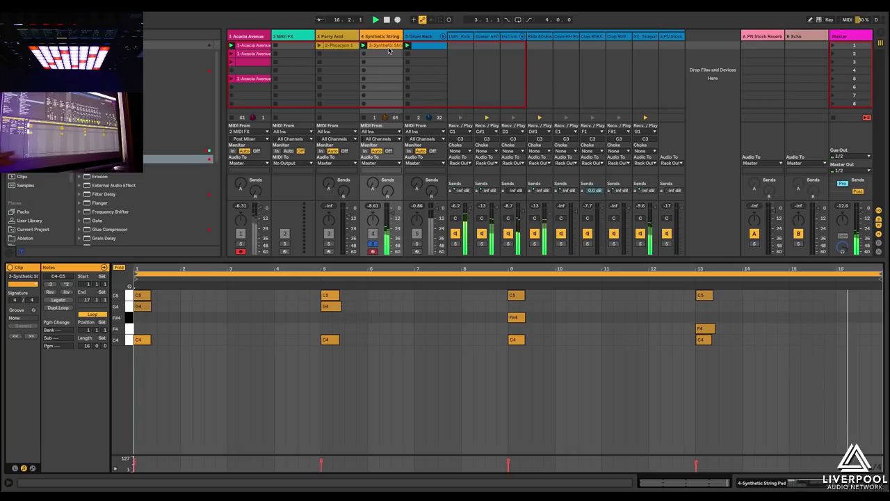
Send the Synthetic String track to the PN Stock Reverb return at 0 dB.
left_click(386, 37)
left_click(387, 37)
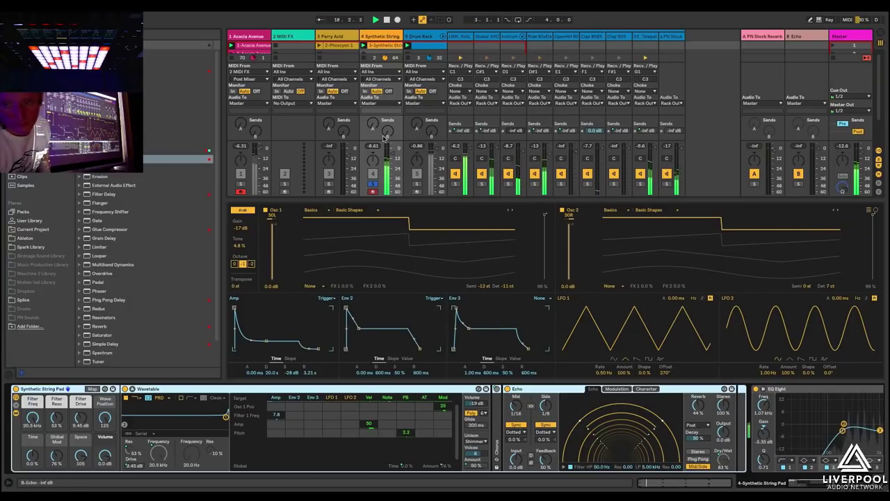
left_click_drag(373, 123, 373, 98)
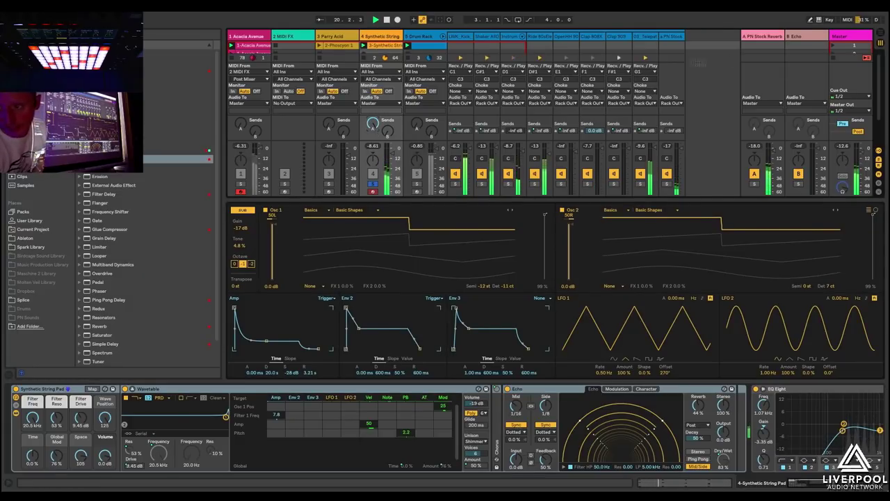
Check Kickstart's curve editor on the reverb return, then display the B Echo return's Echo device.
left_click(747, 38)
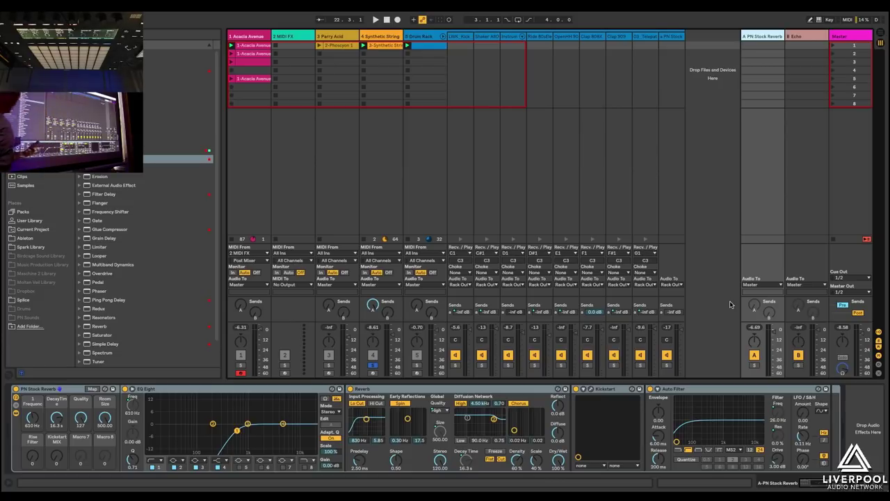
left_click(590, 391)
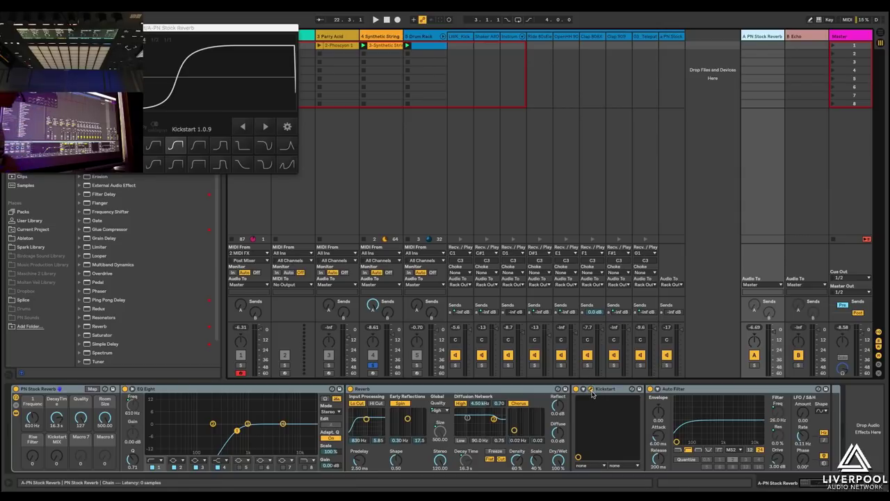
left_click(592, 394)
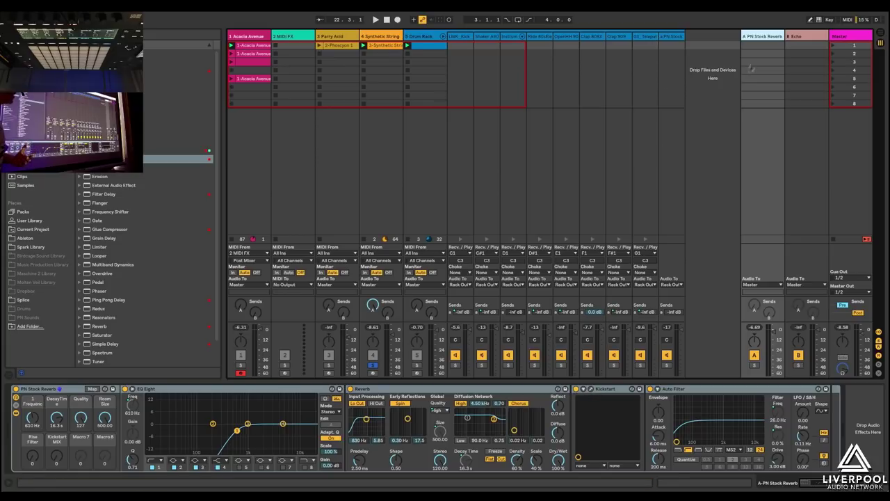
left_click(797, 36)
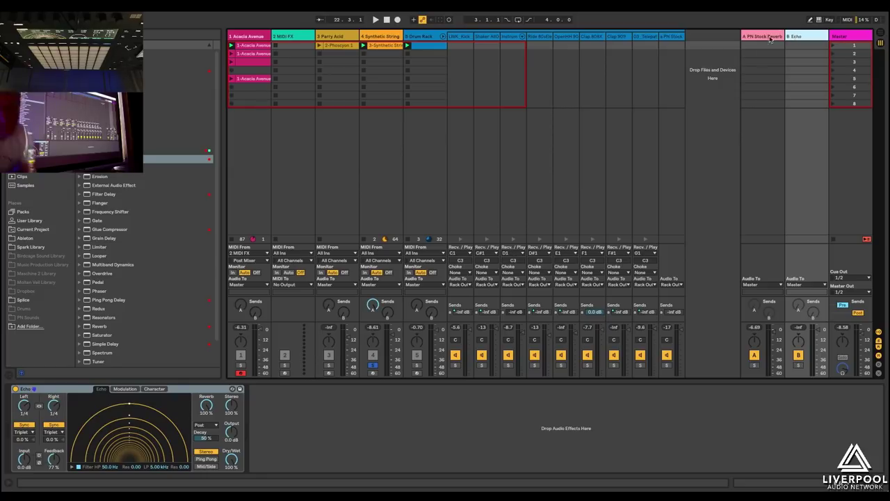
Send Synthetic String into the Echo return at about -18.9 dB, play, and lower its volume.
left_click_drag(386, 313, 387, 313)
key("space")
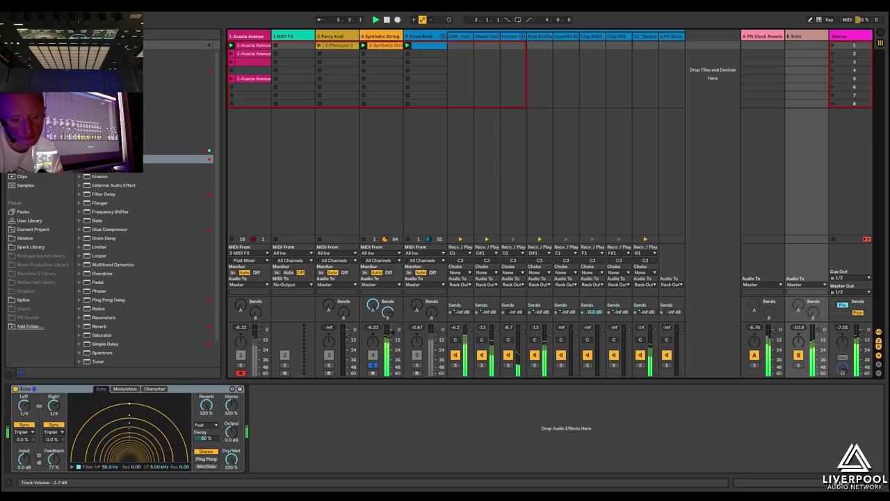
left_click_drag(392, 333, 393, 338)
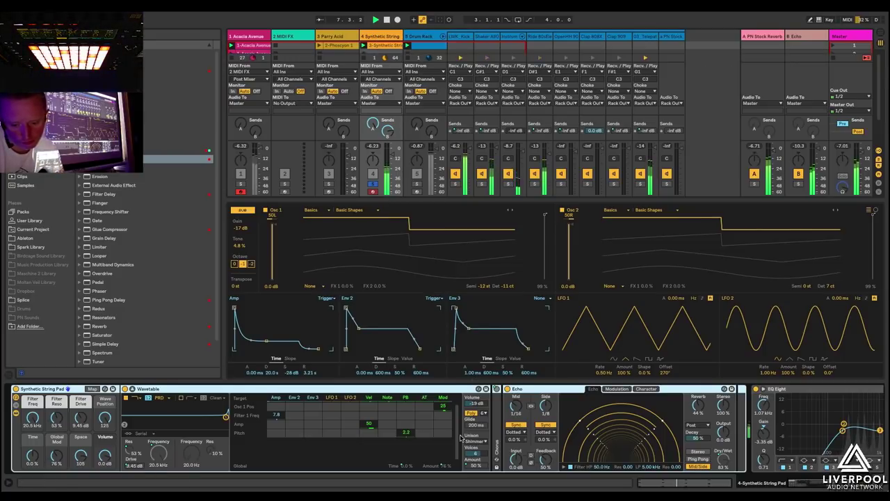
Sweep the Synthetic String Pad's Wavetable filter cutoff.
scroll(465, 439, "right", 3)
scroll(472, 440, "left", 3)
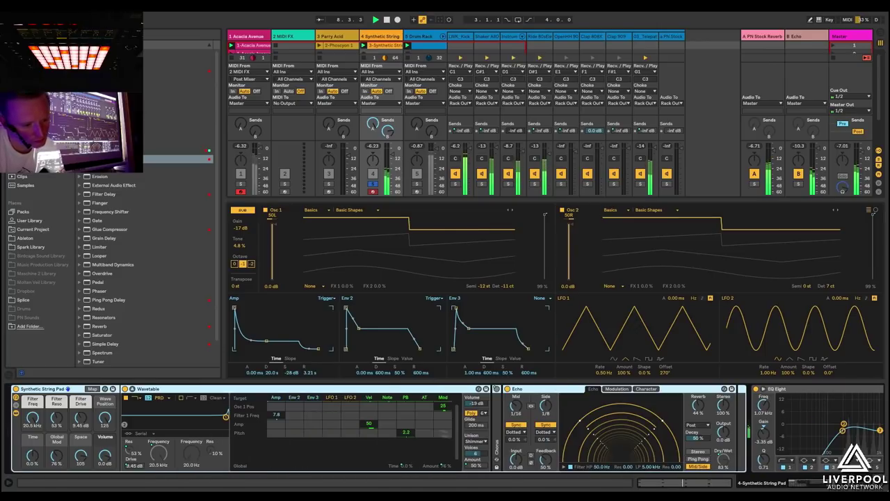
mouse_move(226, 416)
left_mouse_down()
mouse_move(149, 417)
mouse_move(225, 417)
left_mouse_up()
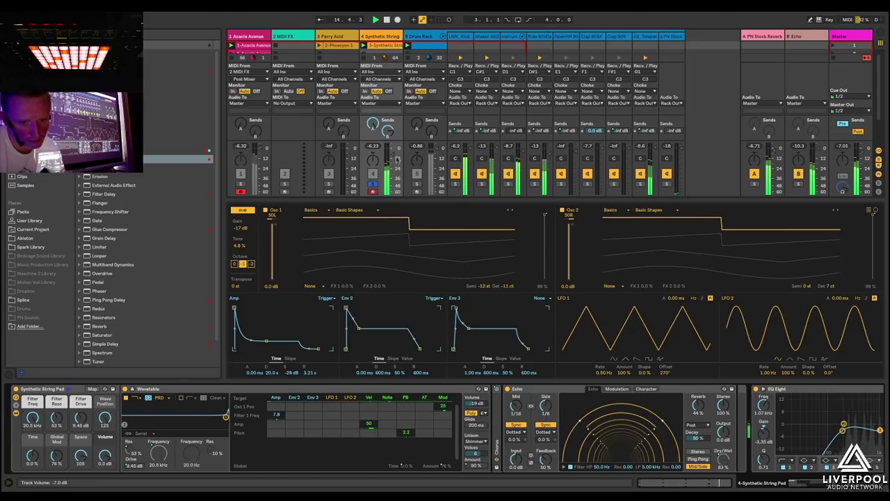
Move the solo from Synthetic String to Acacia Avenue, hide the In/Out rows, and restart playback.
left_click(373, 184)
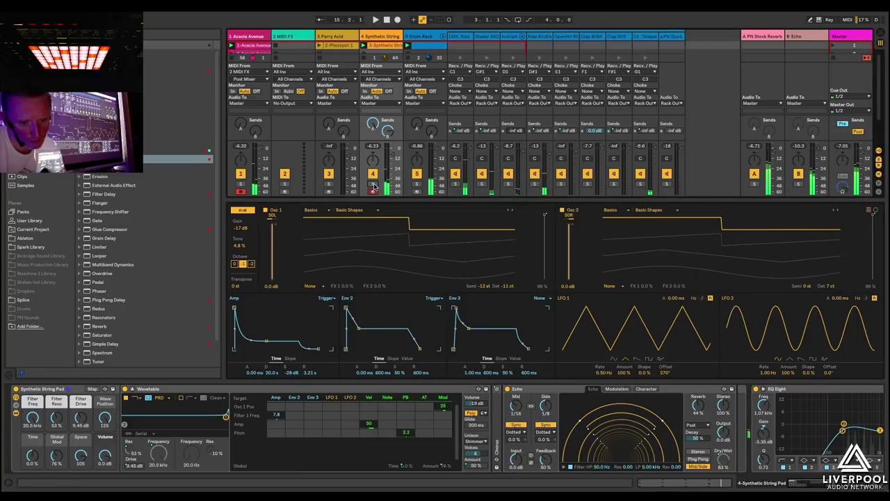
left_click(240, 183)
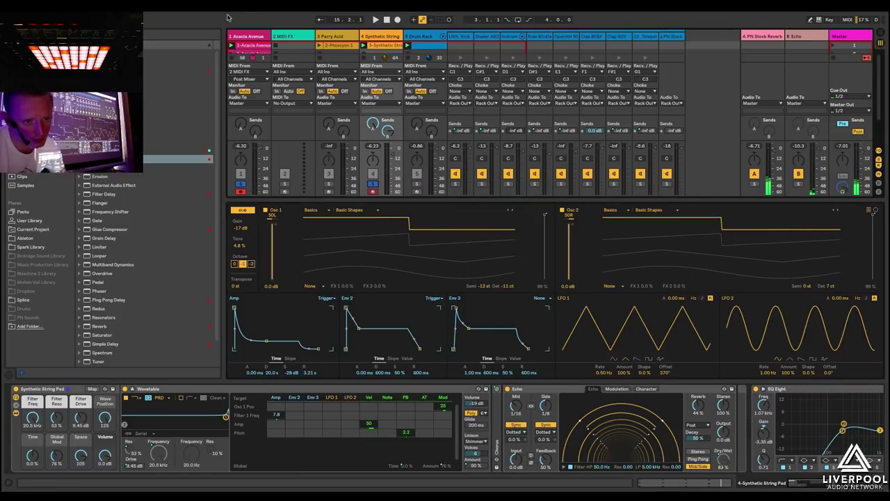
key("ctrl+alt+i")
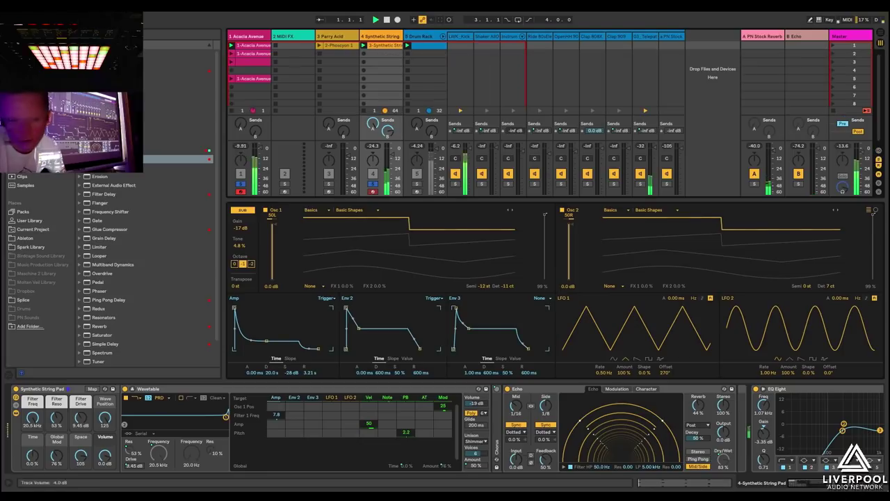
key("space")
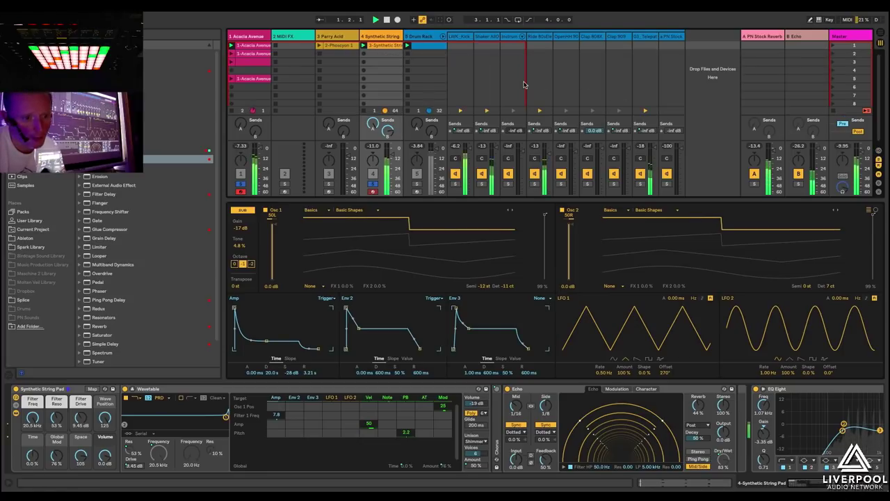
Set Acacia Avenue's Filter 1 Freq to 20.5 kHz, raise Reverb, Amp Decay 63.8 ms; solo LWK_Kick.
left_click(244, 40)
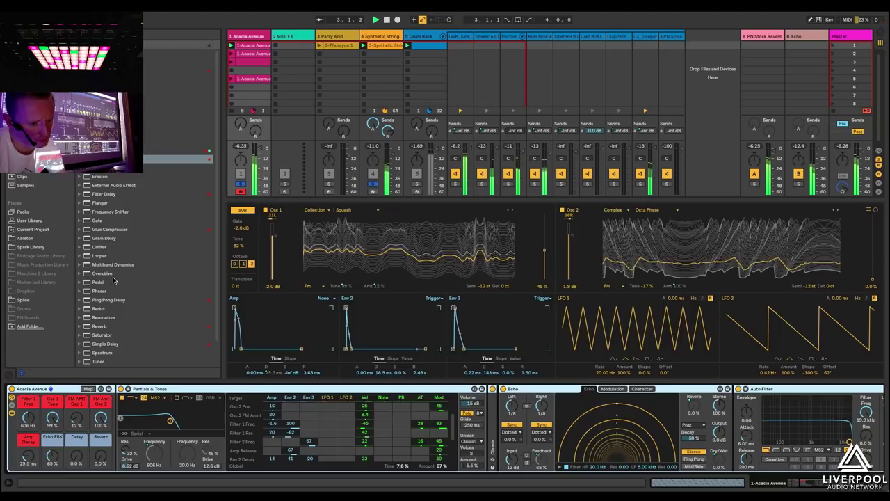
left_click_drag(28, 418, 28, 365)
left_click(74, 458)
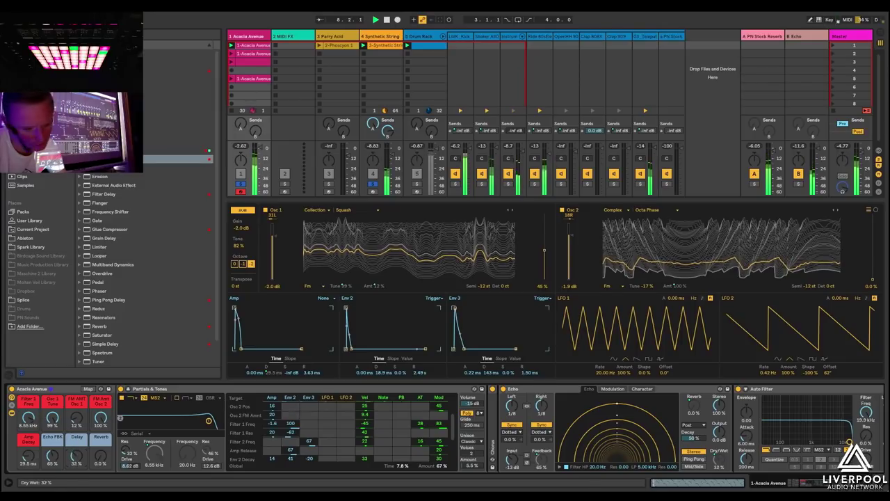
mouse_move(101, 455)
left_mouse_down()
mouse_move(101, 438)
mouse_move(101, 466)
left_mouse_up()
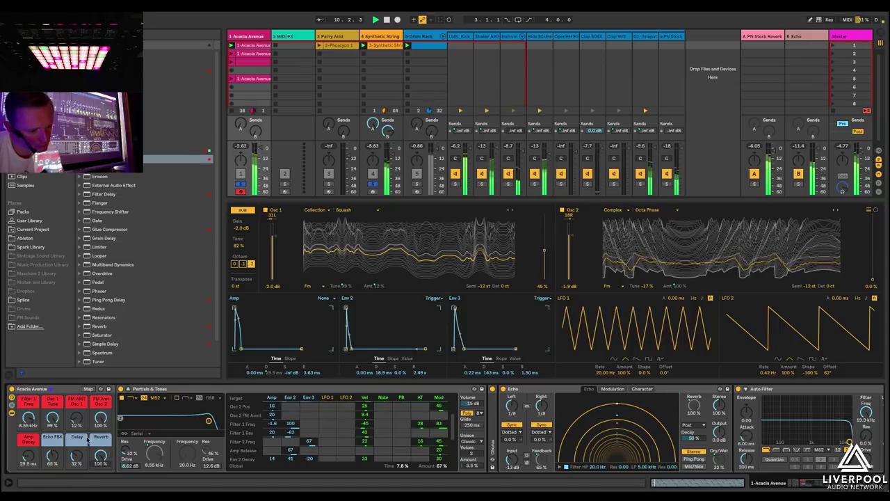
left_click_drag(28, 417, 28, 396)
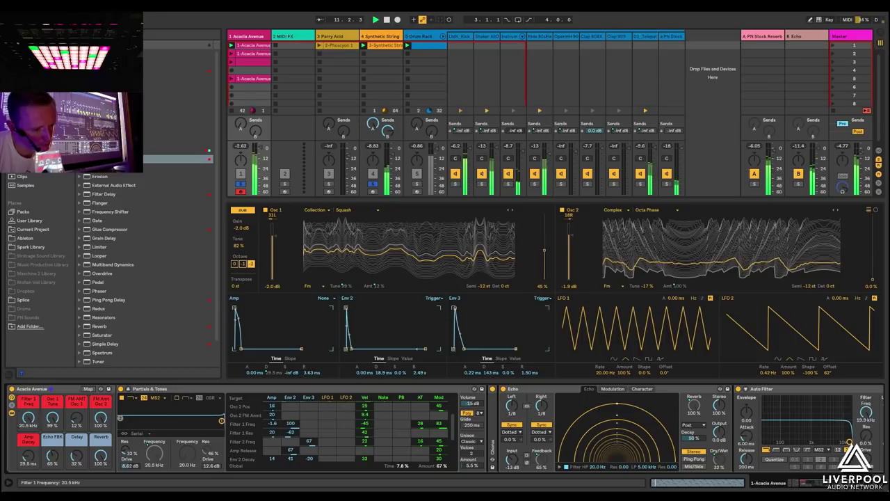
left_click_drag(273, 372, 274, 379)
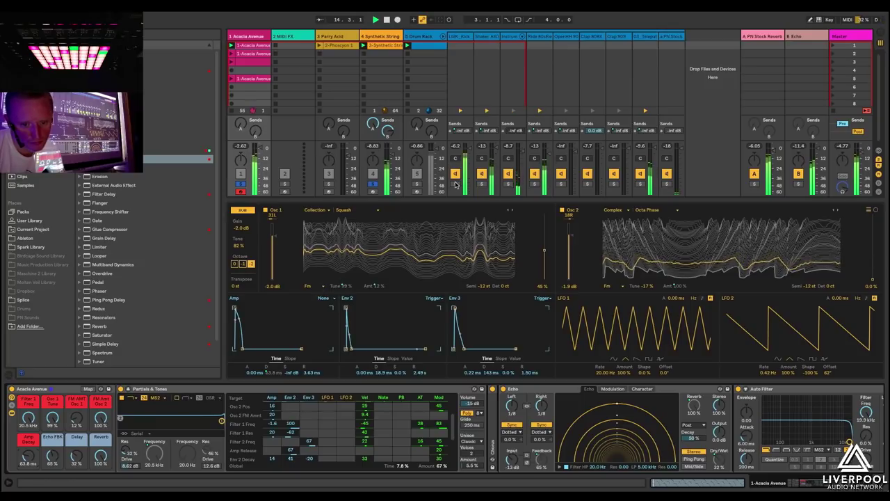
left_click(456, 183)
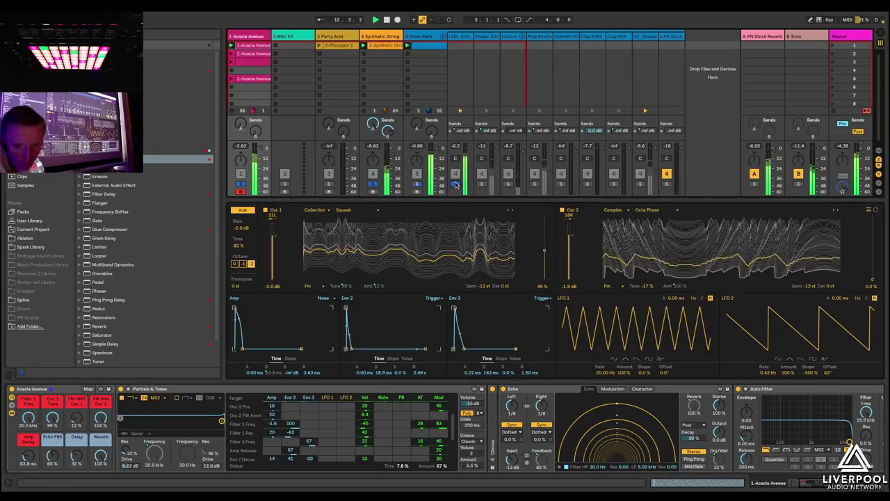
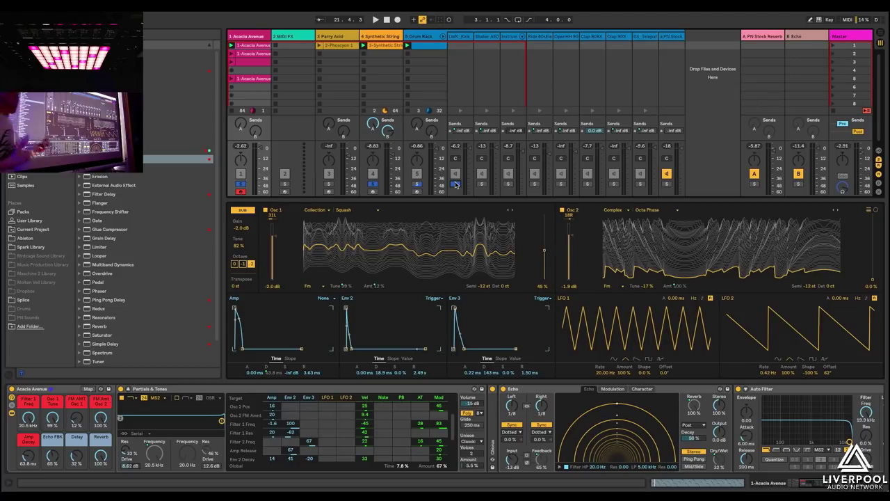
Clear the solo so every track plays, and show the 5 Drum Rack track's devices.
left_click(455, 184)
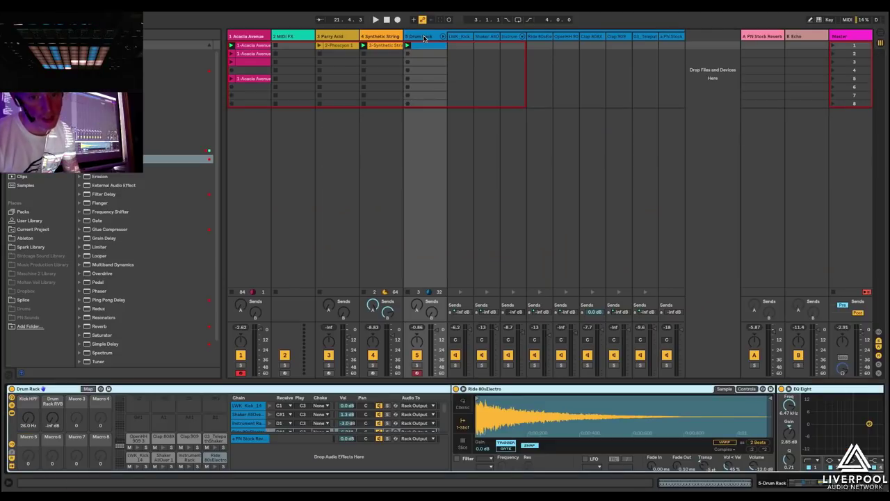
left_click(413, 122)
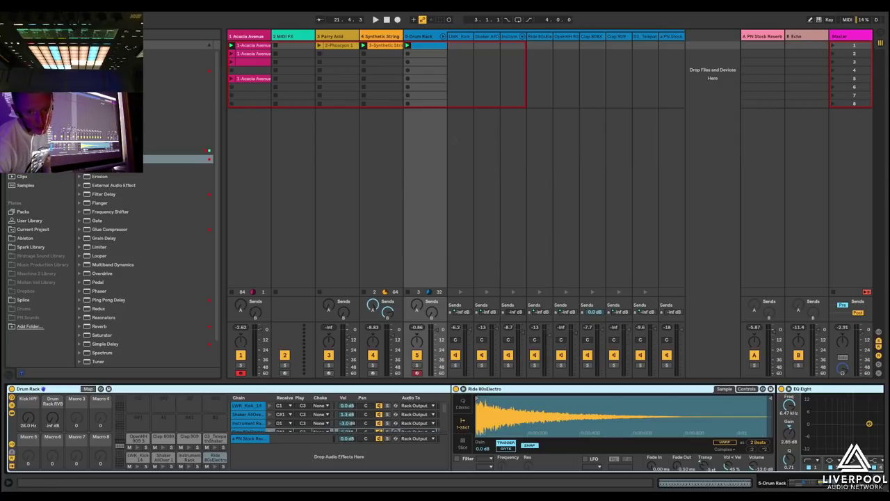
Open the Drum Rack's first-slot clip to see its drum notes in the MIDI editor.
left_click(426, 46)
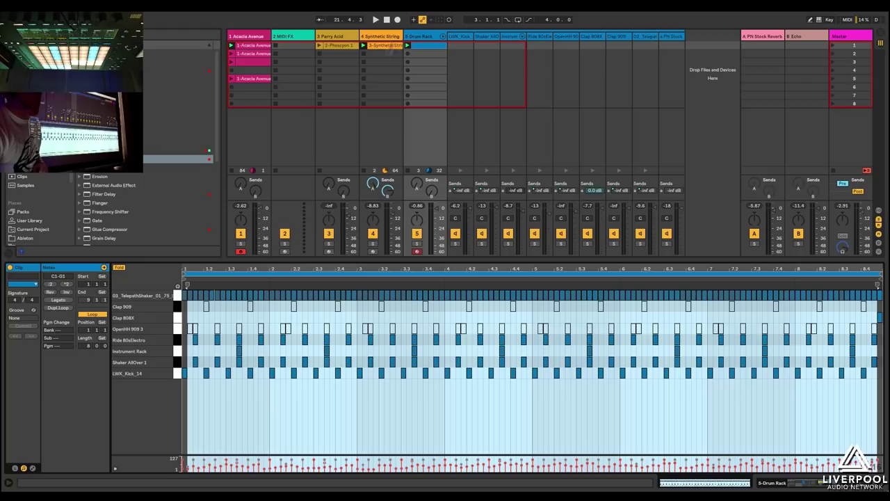
Enlarge the session area and return to the Drum Rack's Ride 80sElectro Simpler and EQ Eight chain.
left_click_drag(102, 260, 49, 230)
scroll(49, 226, "down", 1)
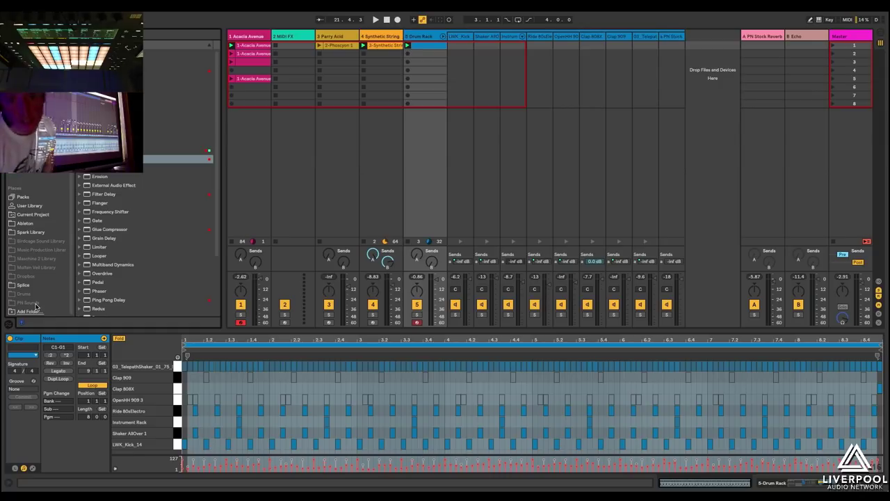
left_click(424, 36)
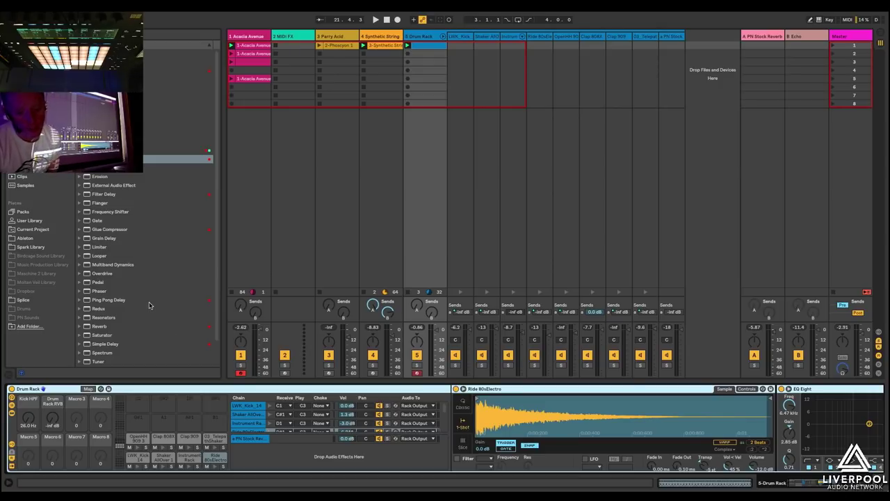
Refold the Drum Rack group, then expand its Instrument chain to reveal the two kick layers.
left_click(442, 36)
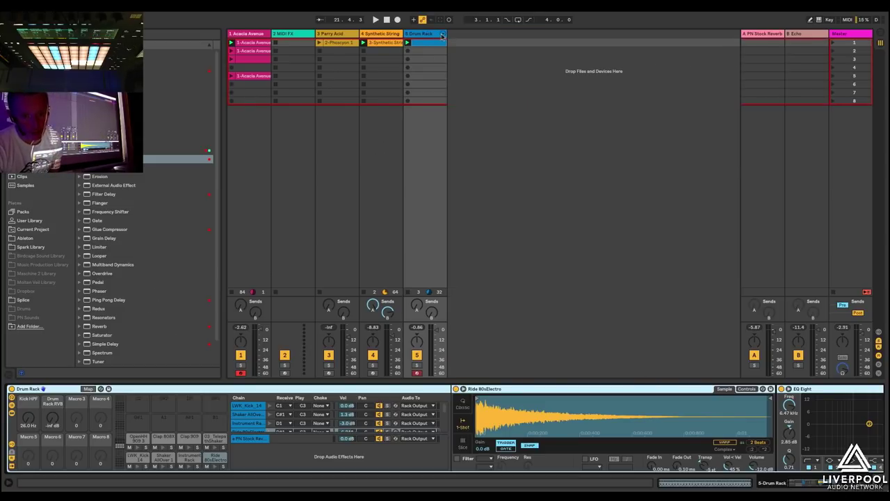
left_click(442, 36)
left_click(520, 36)
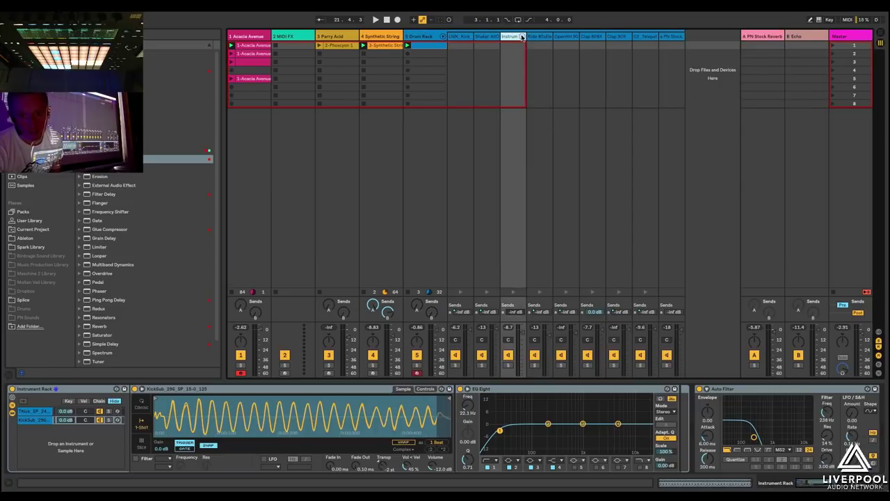
left_click(521, 37)
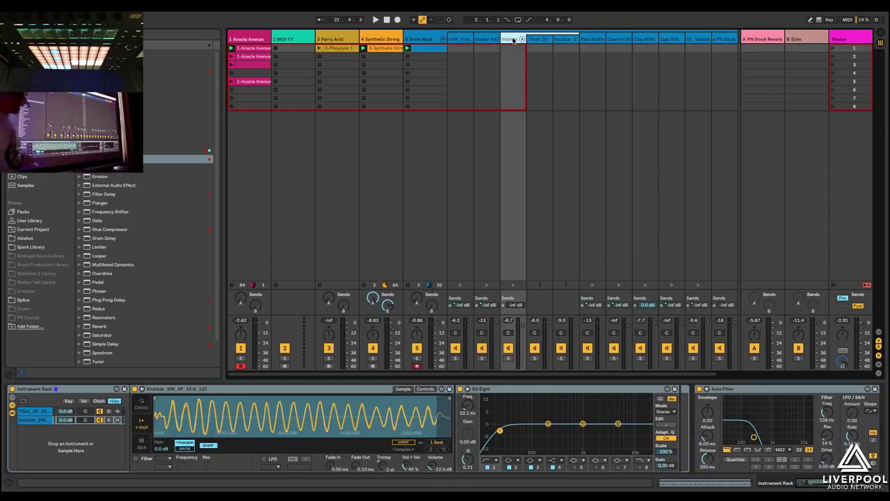
Fold the Drum Rack's chain channels back into one track and reopen the drum clip's notes.
left_click(429, 40)
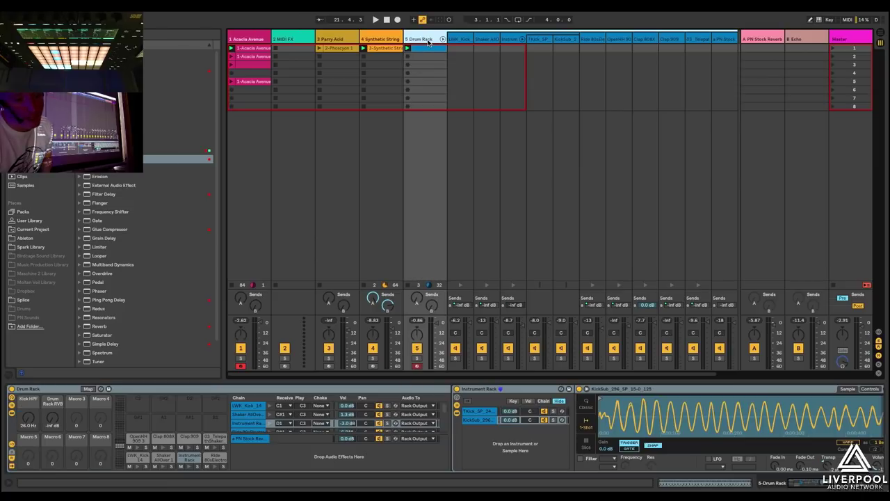
left_click(180, 461)
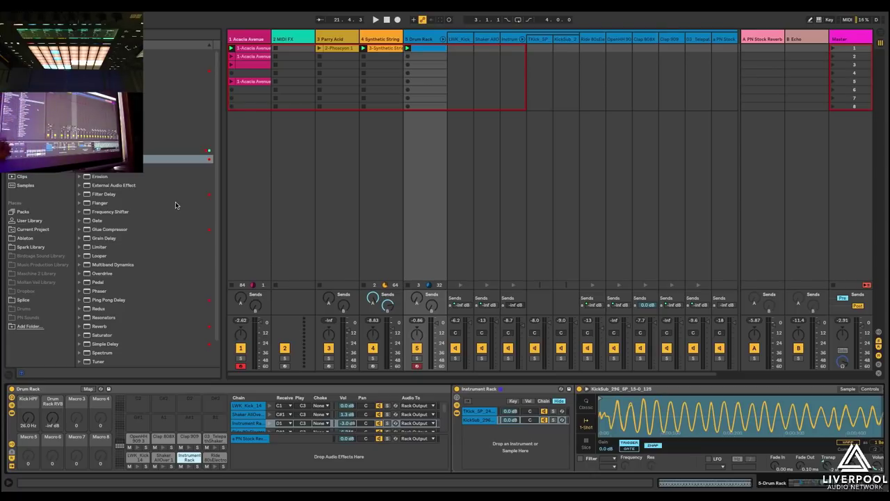
left_click(443, 39)
left_click(425, 43)
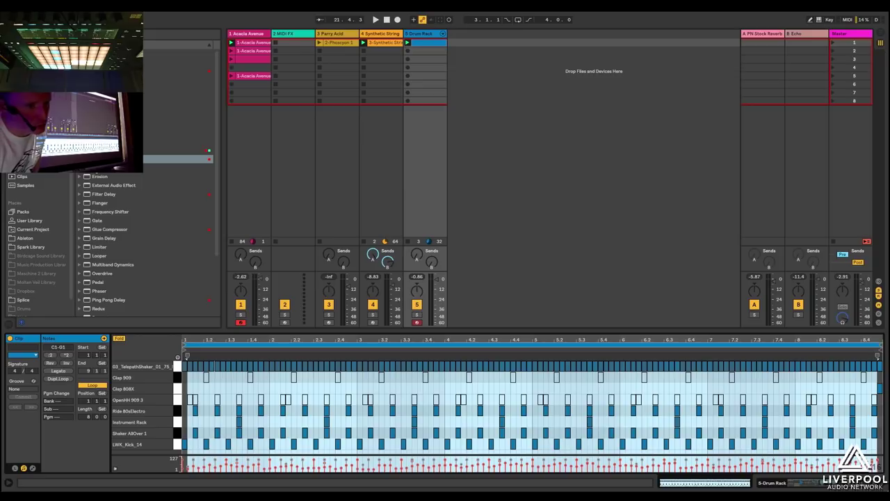
Show the drum chain through Drum Buss, solo the Drum Rack track and start playback.
left_click(178, 132)
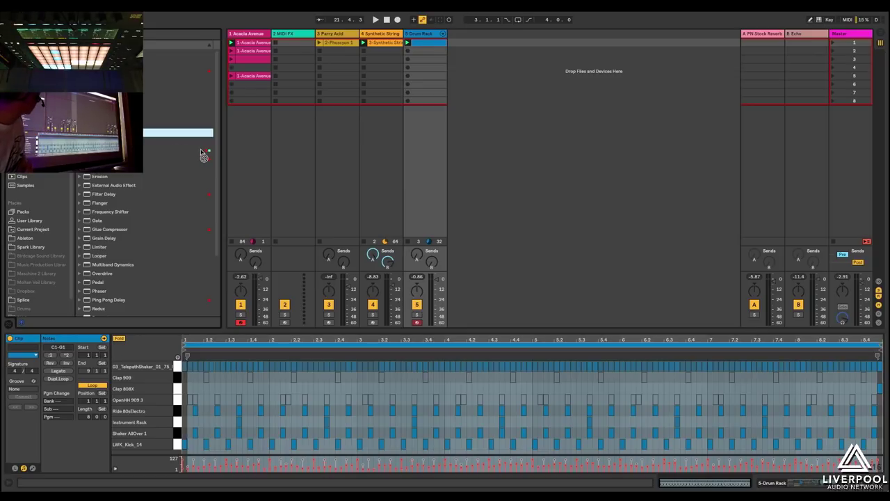
left_click(415, 36)
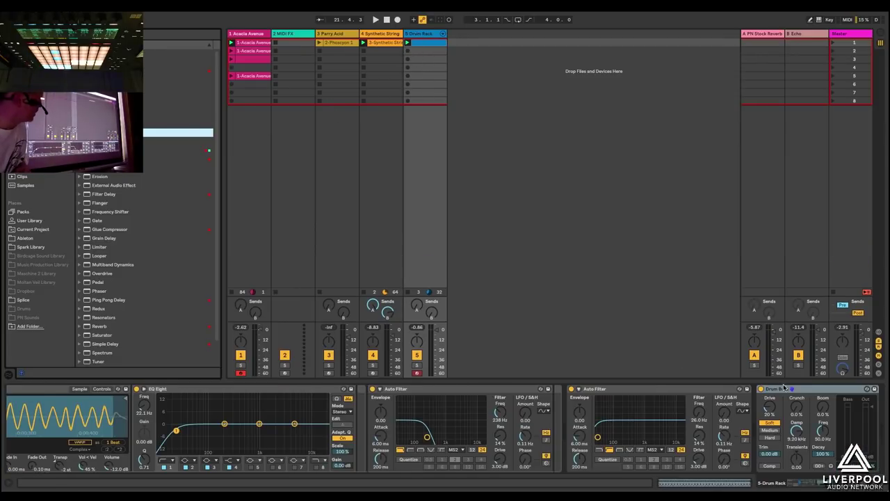
left_click(796, 405)
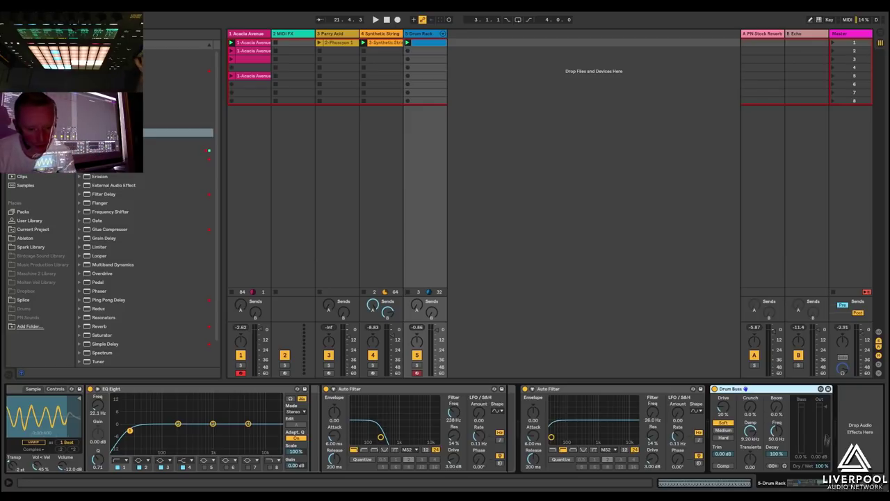
left_click(416, 366)
key("space")
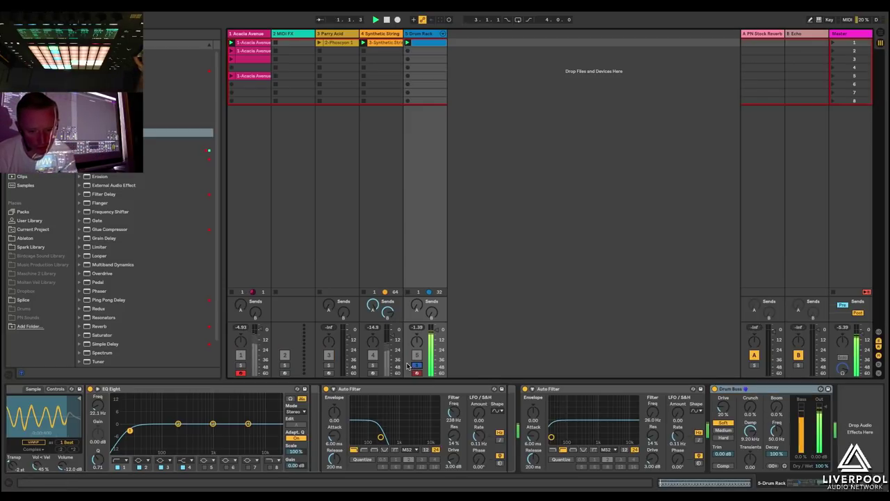
Toggle Drum Buss on and off while replaying the drums to compare.
left_click(714, 389)
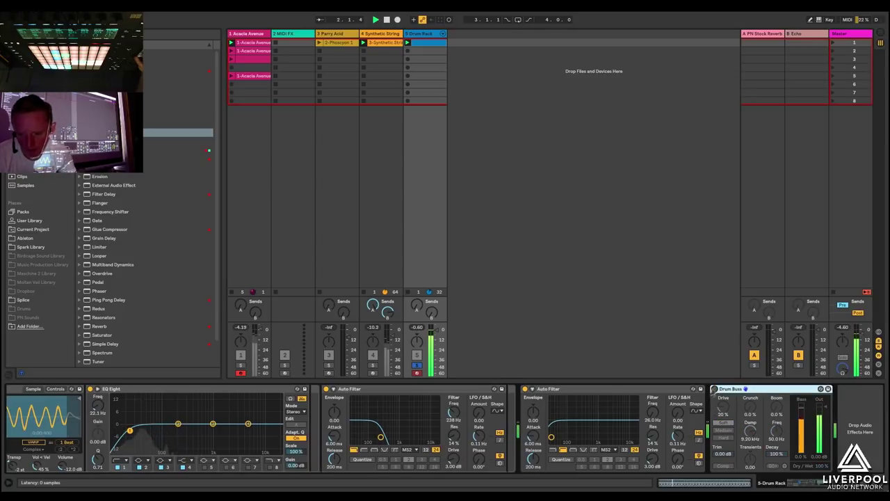
left_click(715, 390)
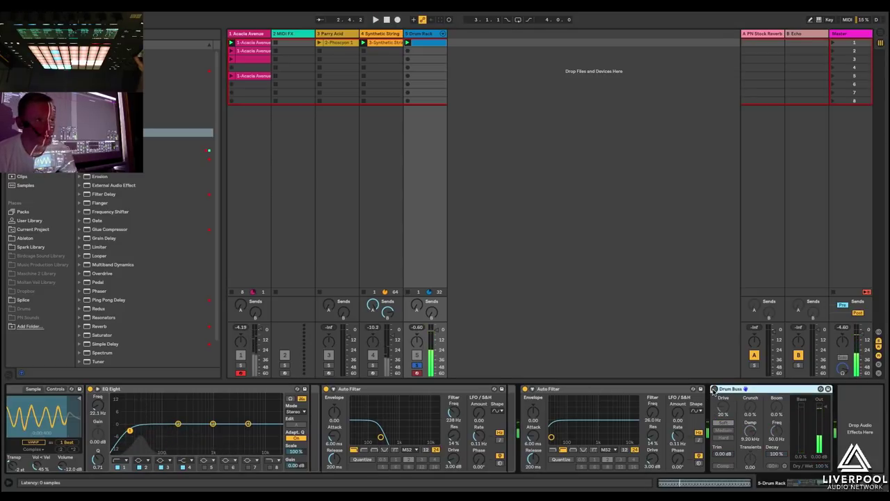
left_click(714, 389)
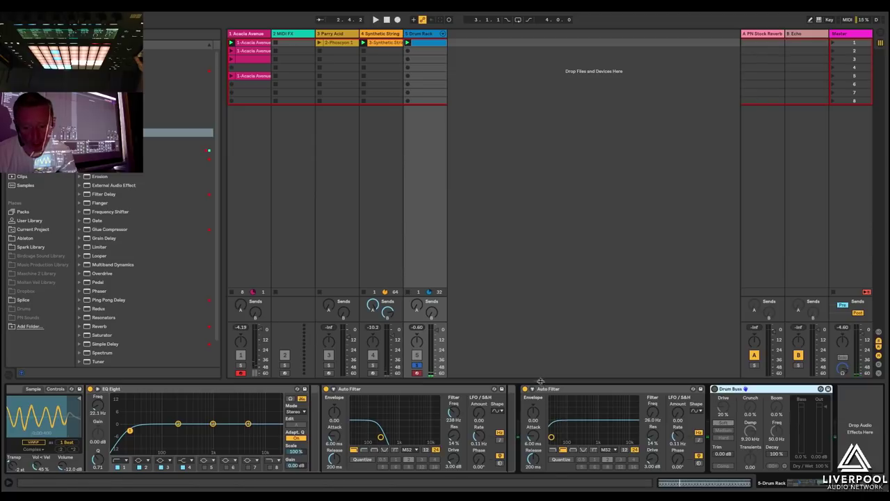
key("space")
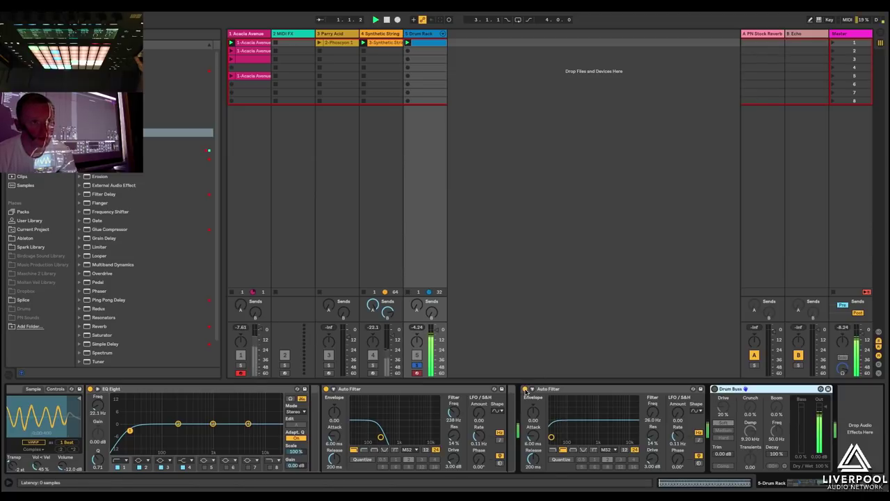
A/B the second Auto Filter, leave it off, enable Drum Buss and restart playback.
left_click(525, 390)
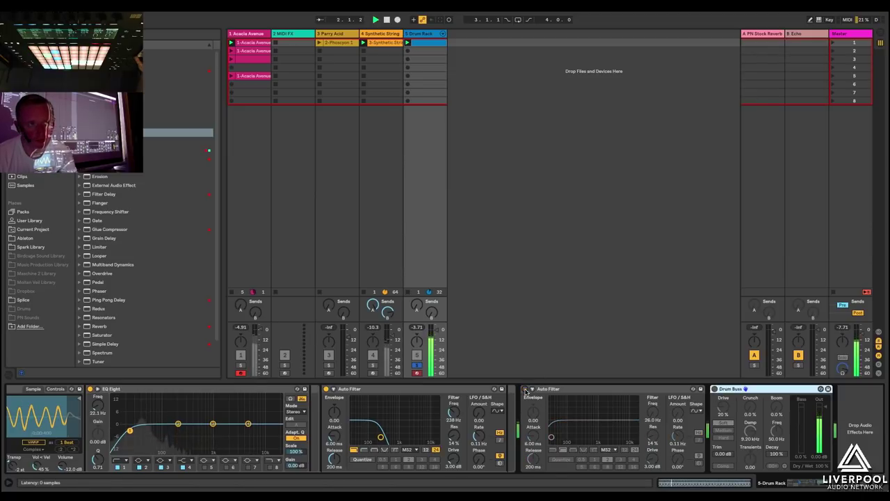
left_click(525, 390)
left_click(526, 390)
left_click(525, 390)
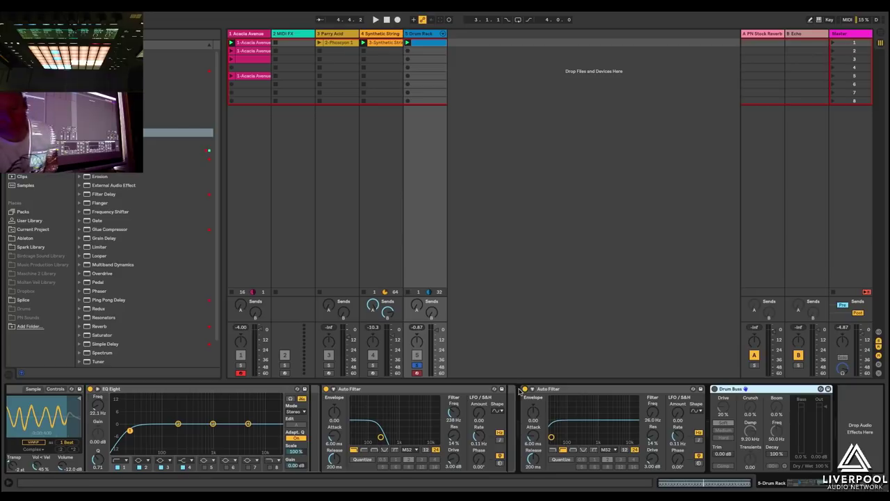
left_click(525, 389)
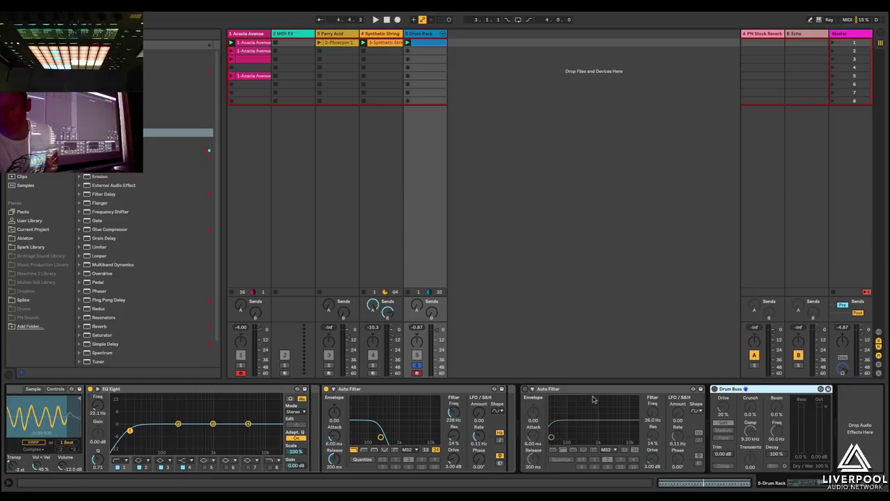
left_click(715, 389)
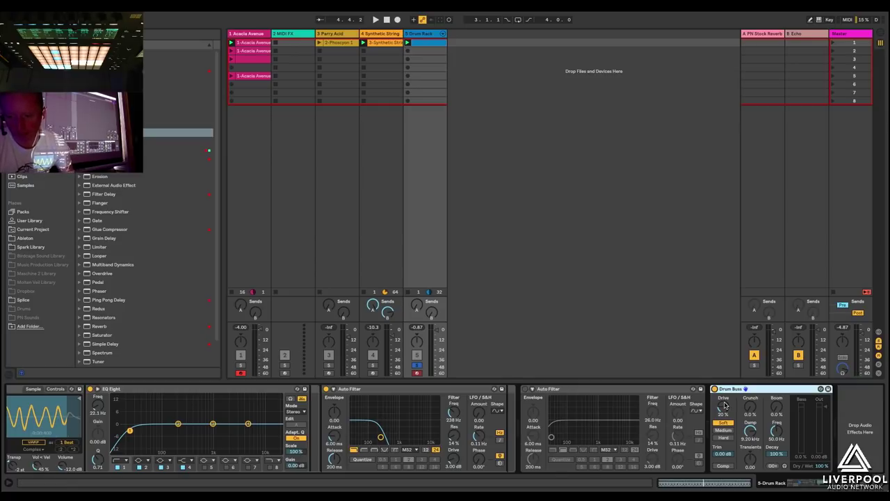
key("space")
Lower Drum Buss Drive to 13 % and try Crunch at 22 % while auditioning, then reset Crunch to zero and A/B the device bypass.
left_click_drag(722, 409, 721, 402)
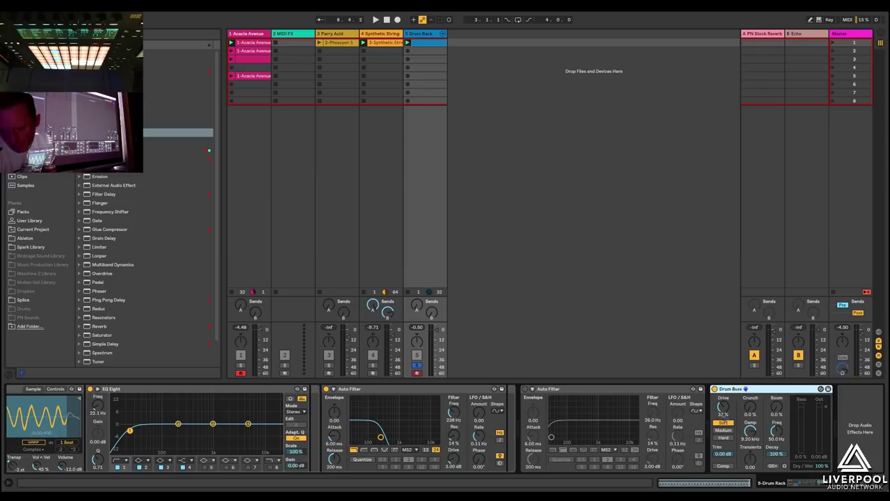
left_click(724, 413)
left_click_drag(723, 407, 735, 438)
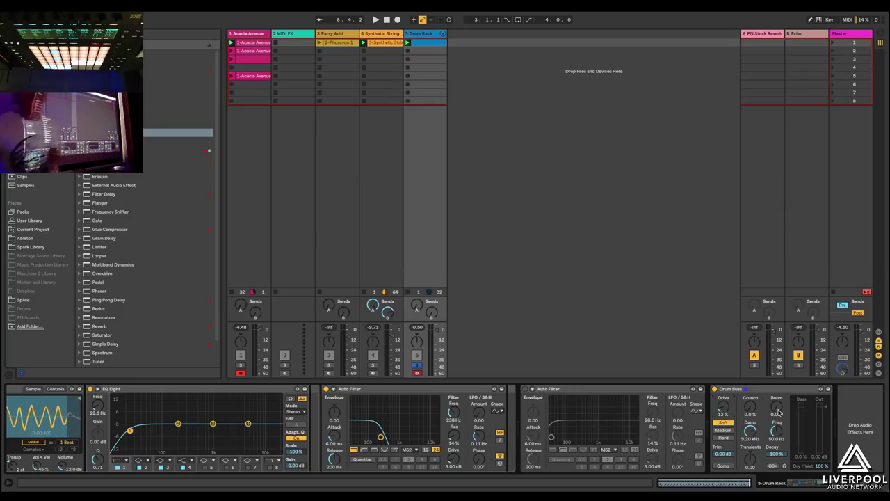
left_click_drag(748, 407, 776, 419)
key("space")
key("space")
double_click(751, 411)
key("space")
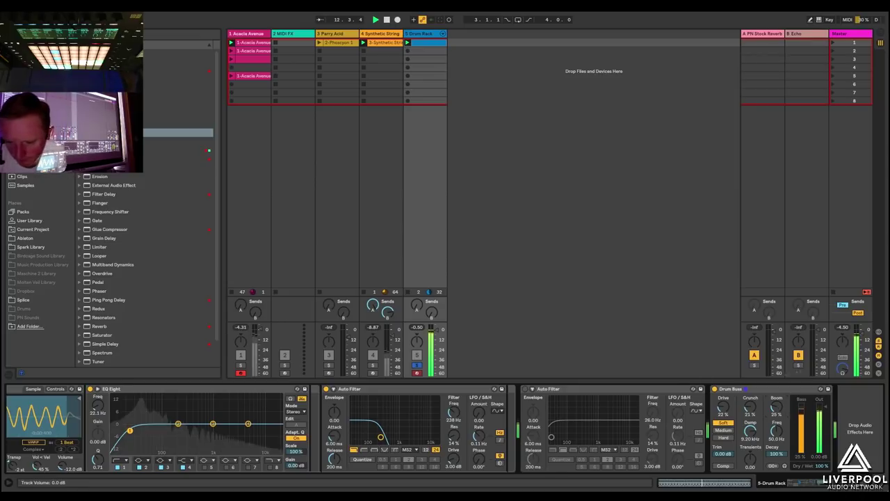
left_click(714, 389)
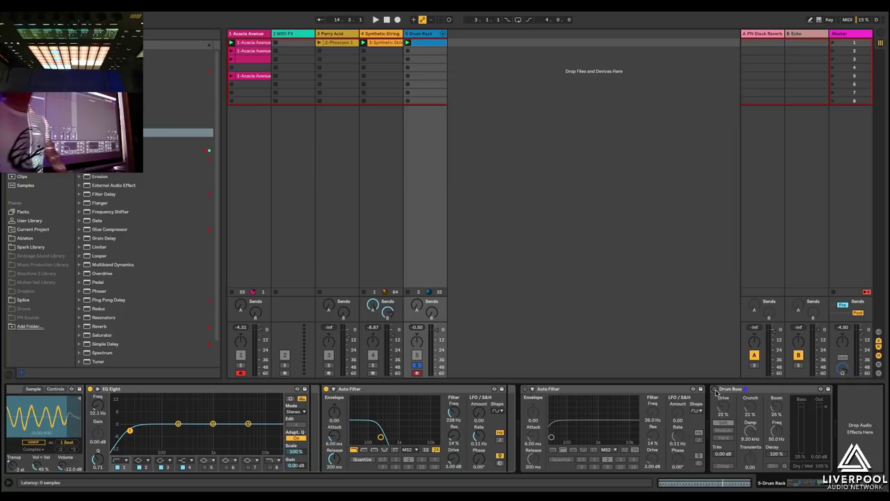
left_click(715, 389)
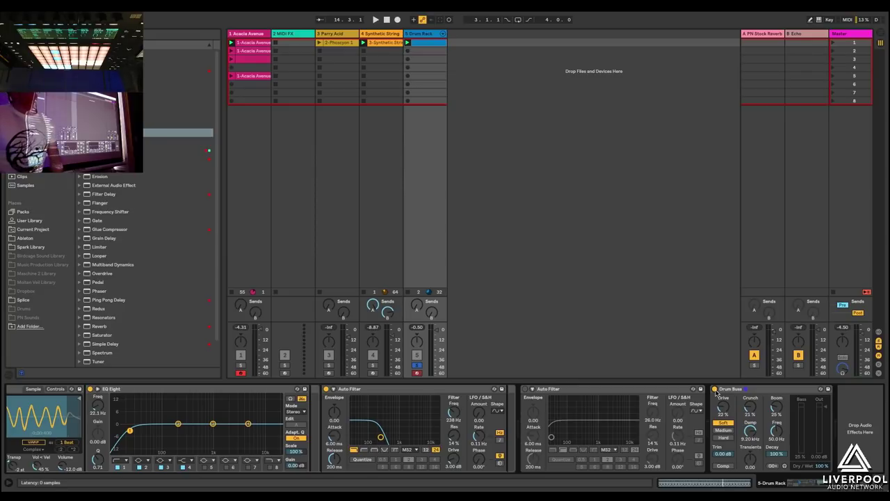
Unfold the Drum Rack, select the LWK_Kick chain, then browse the Drum Rack's effects.
left_click(443, 36)
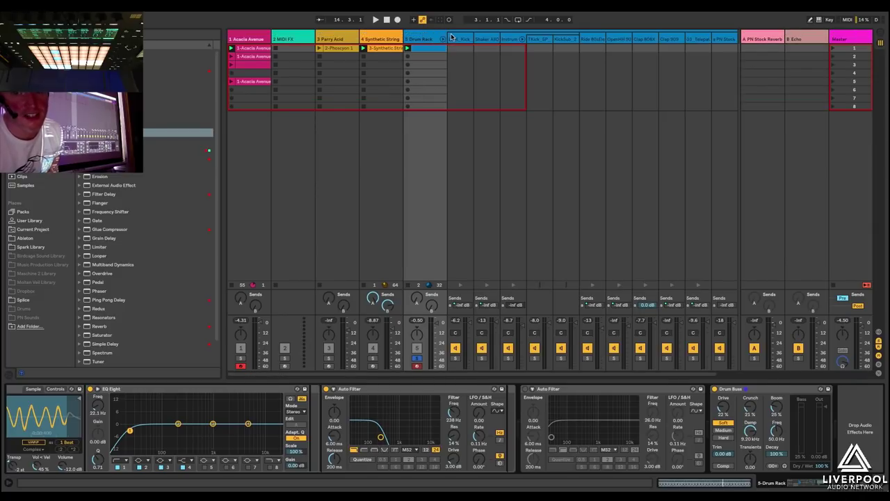
left_click(454, 38)
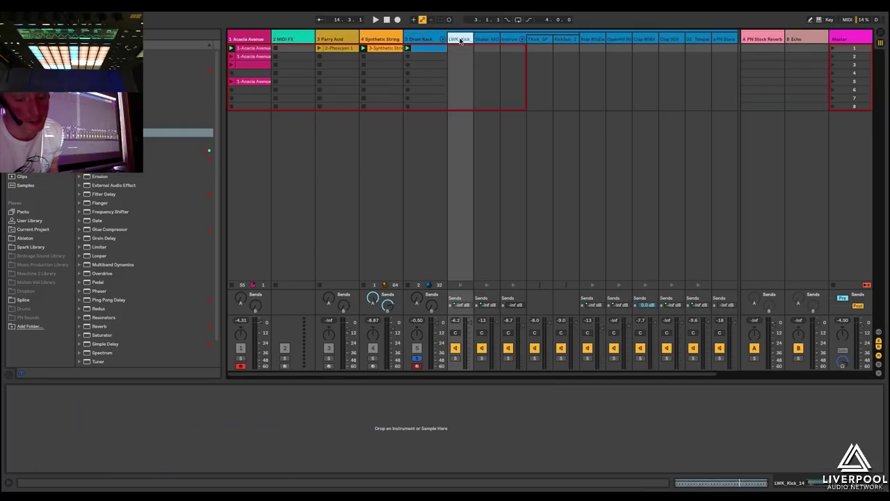
left_click(425, 39)
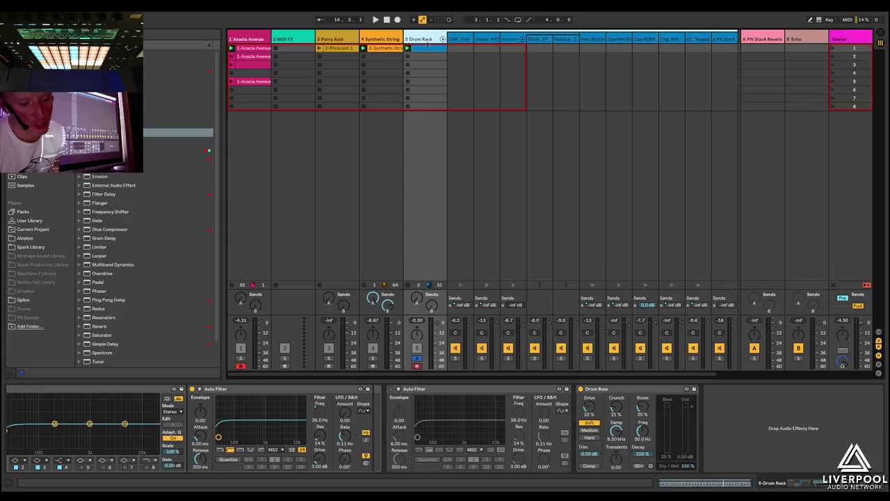
scroll(420, 426, "left", 5)
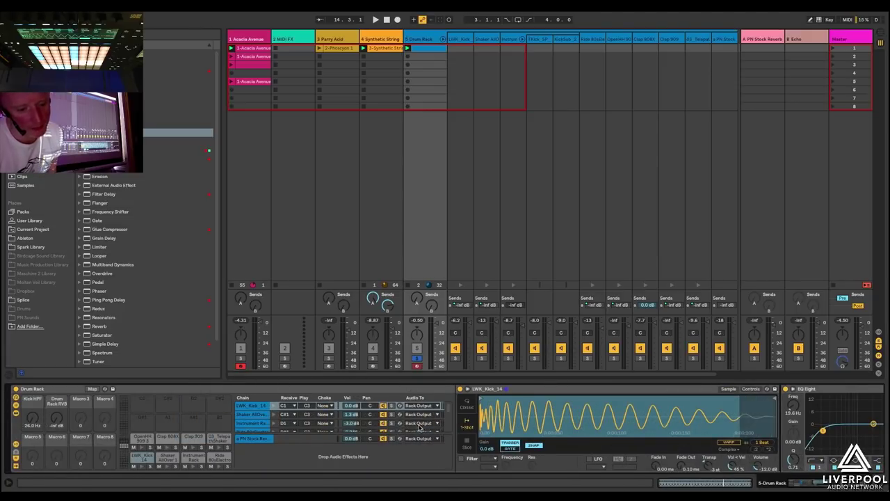
scroll(418, 428, "right", 5)
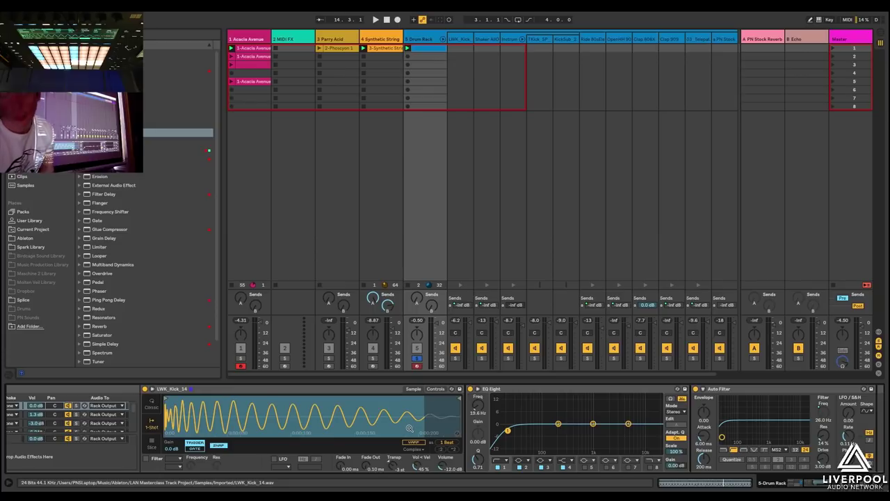
scroll(409, 427, "left", 5)
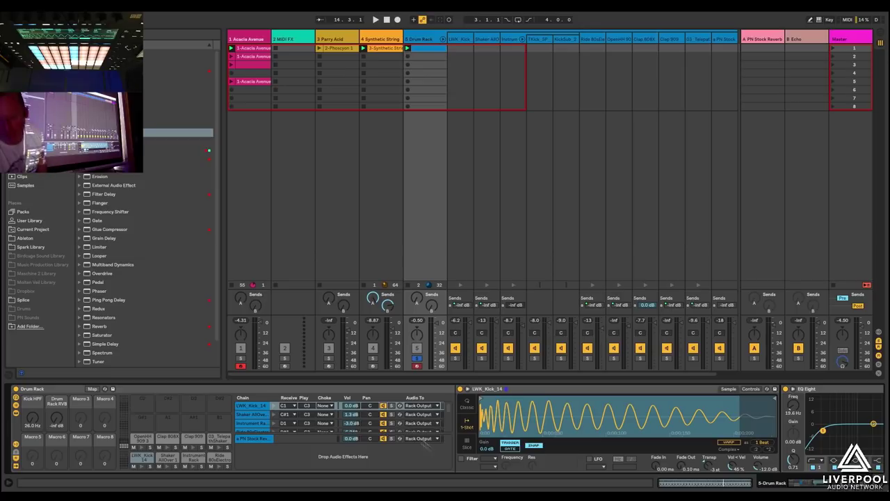
scroll(491, 429, "right", 8)
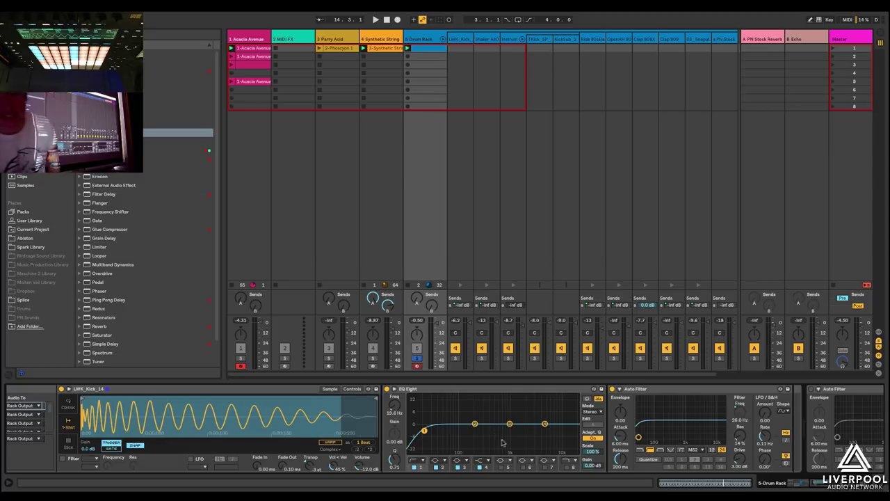
Move solo from the Drum Rack to 3 Parry Acid and show its device chain.
left_click(417, 361)
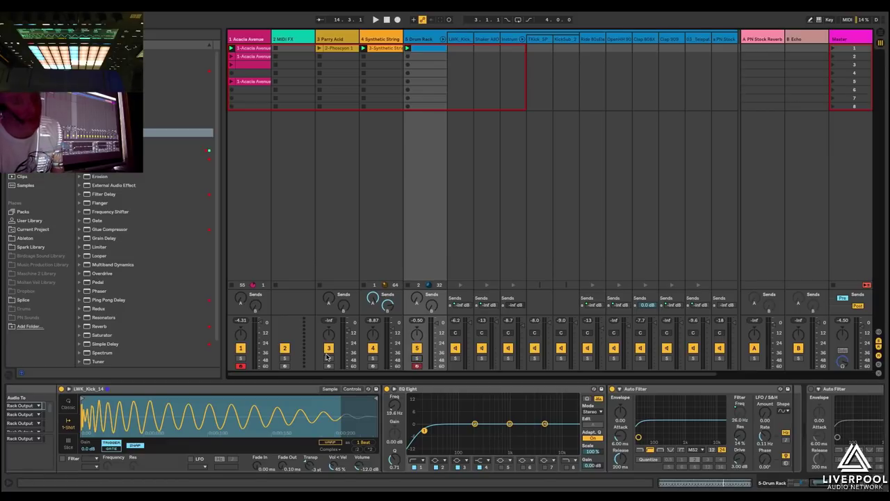
left_click(326, 359)
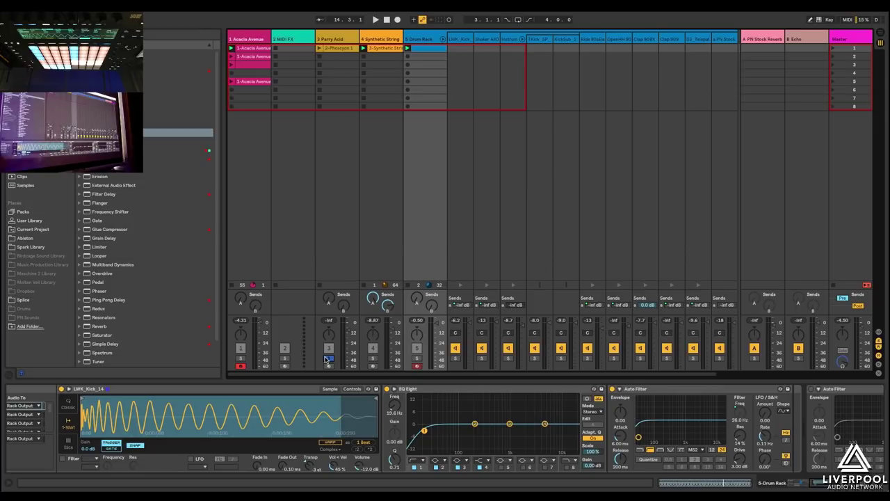
left_click(324, 39)
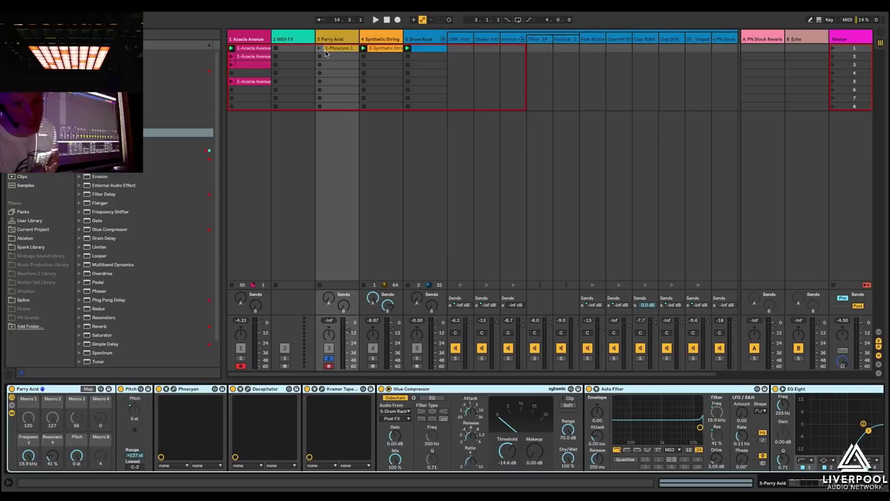
double_click(331, 50)
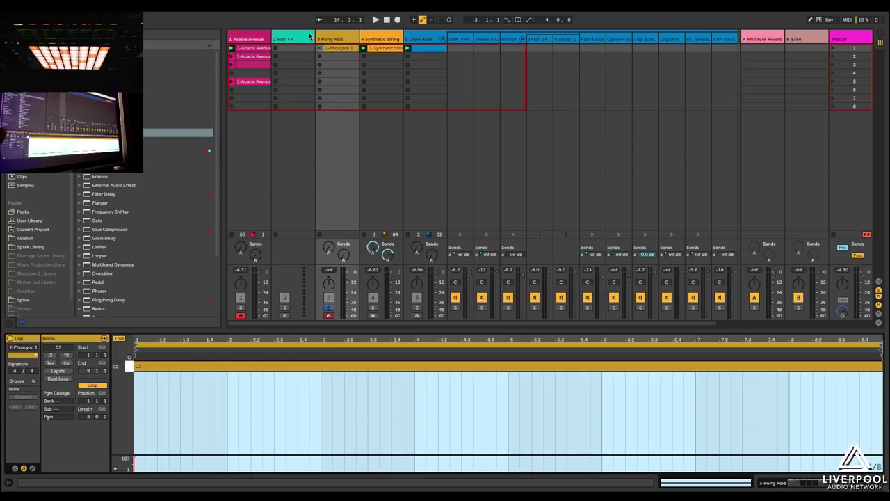
left_click(324, 39)
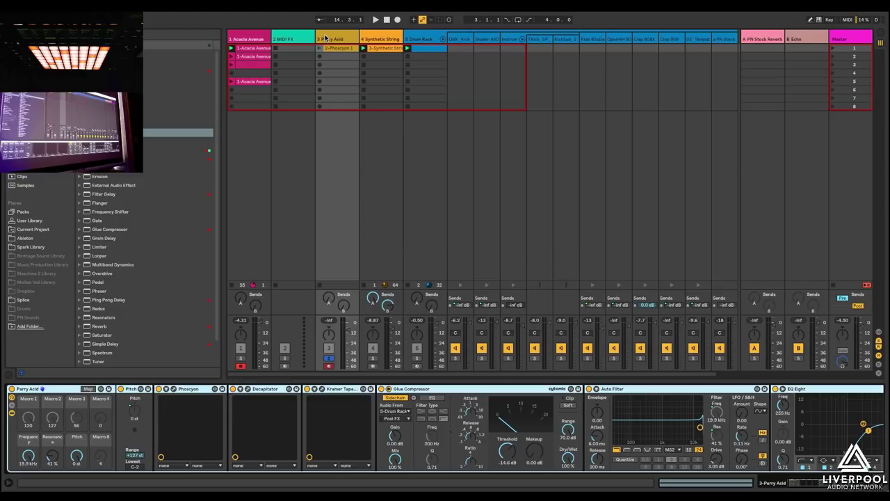
Inspect Phoscyon, test bypassing Glue Compressor and Auto Filter, undo, and launch the 2-Phoscyon 1 clip.
left_click(174, 390)
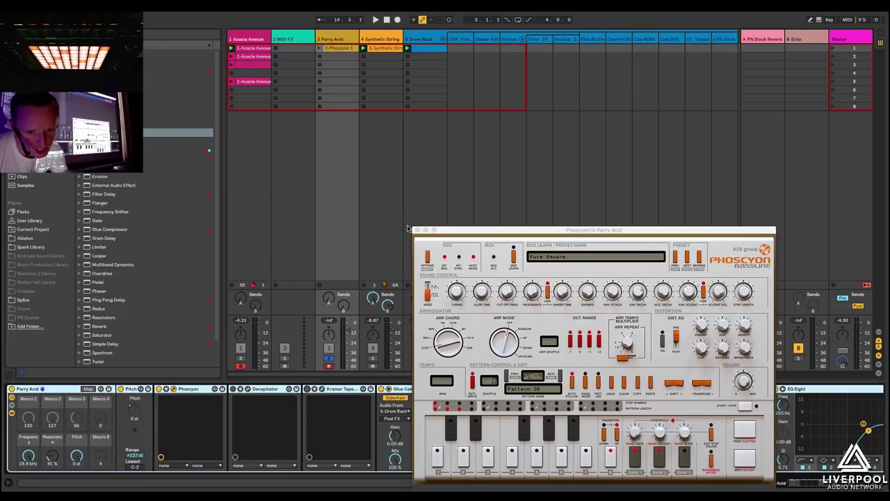
left_click(418, 231)
left_click(381, 389)
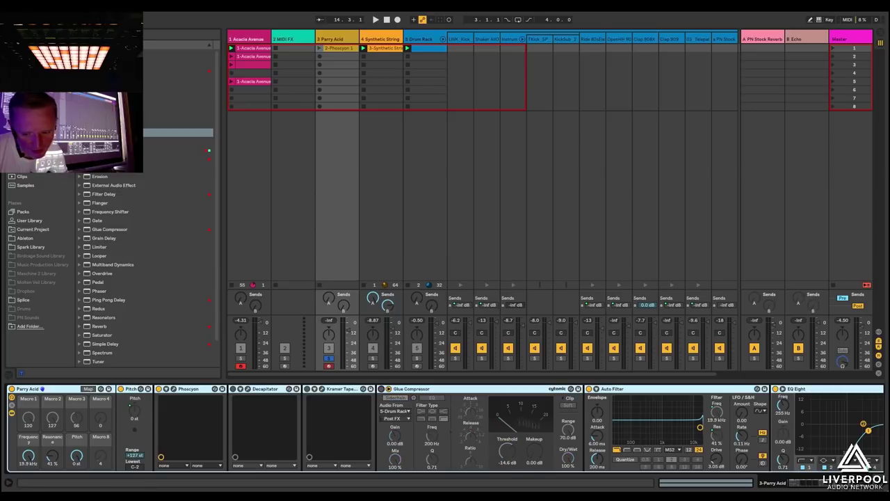
left_click(591, 389)
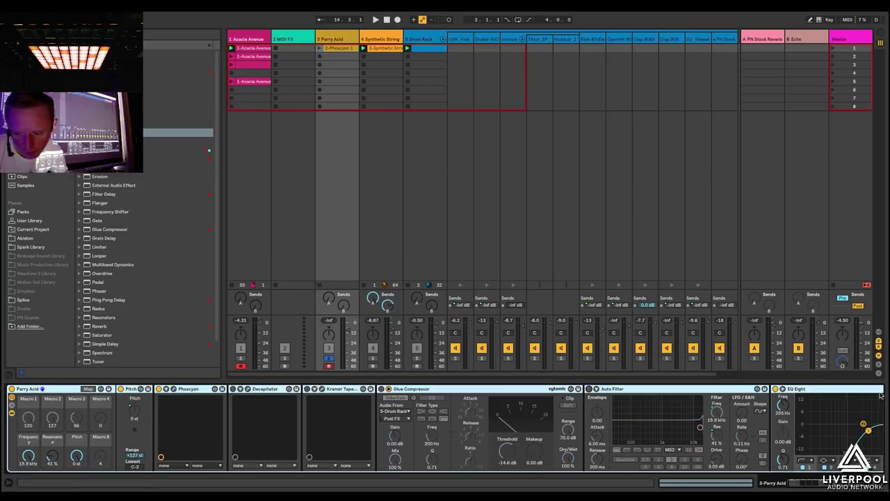
left_click(779, 391)
key("ctrl+z")
key("ctrl+z")
key("ctrl+z")
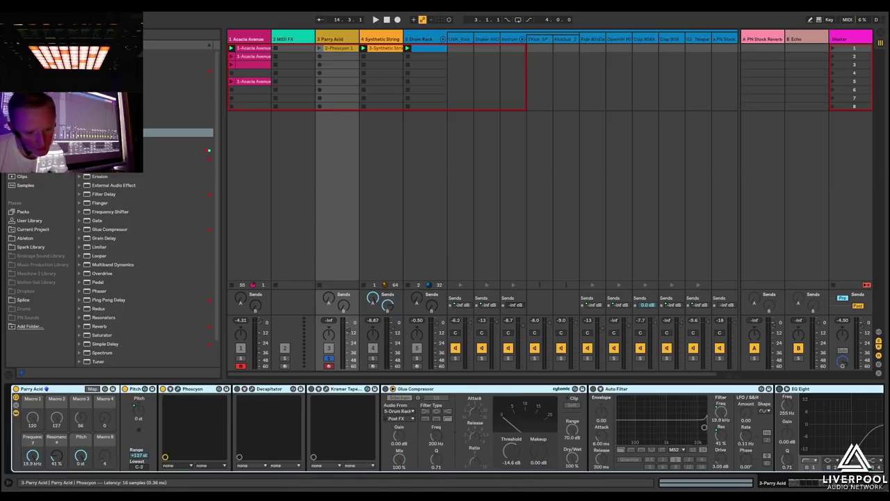
left_click(319, 50)
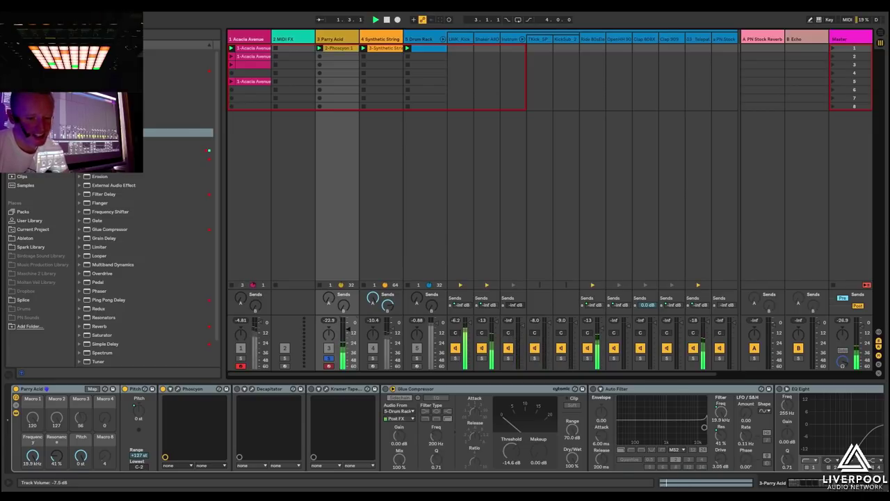
Open the Decapitator and Phoscyon plug-in windows on Parry Acid, auditioning briefly with playback.
left_click(192, 388)
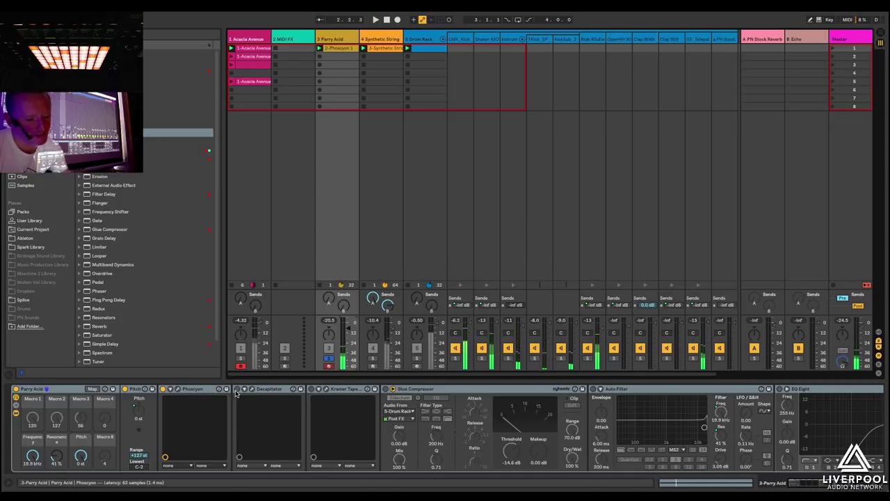
left_click(252, 390)
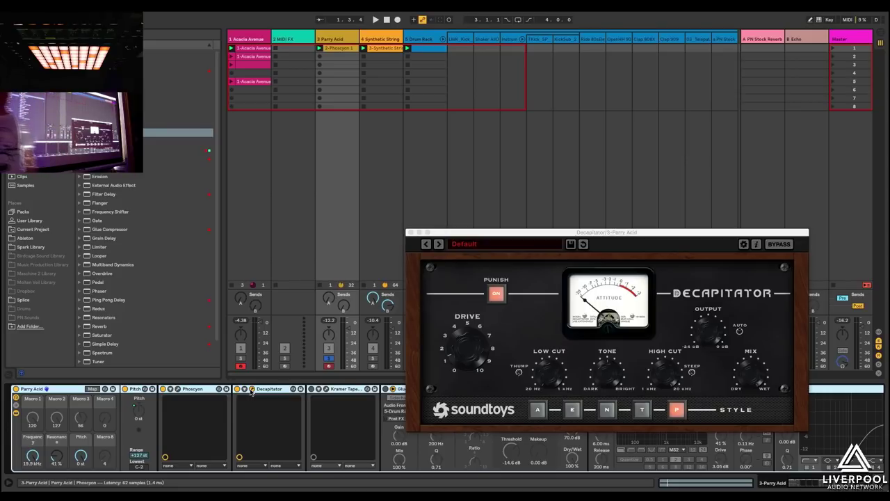
key("space")
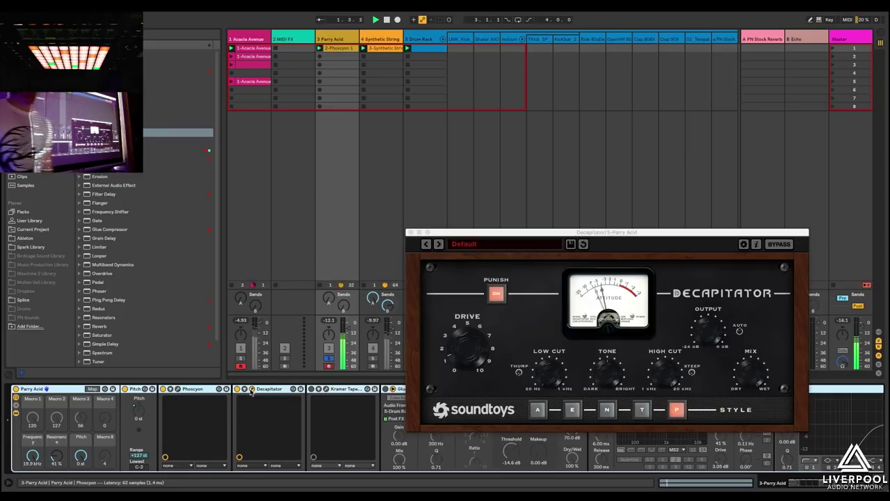
left_click(178, 389)
key("space")
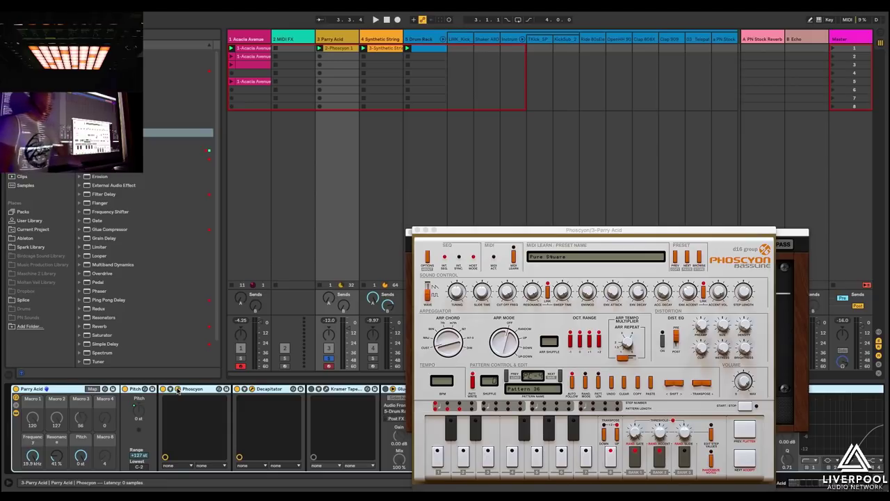
During playback, lower Phoscyon's cutoff from 100 to about 70 and raise Parry Acid's Send A to -10.8 dB.
key("space")
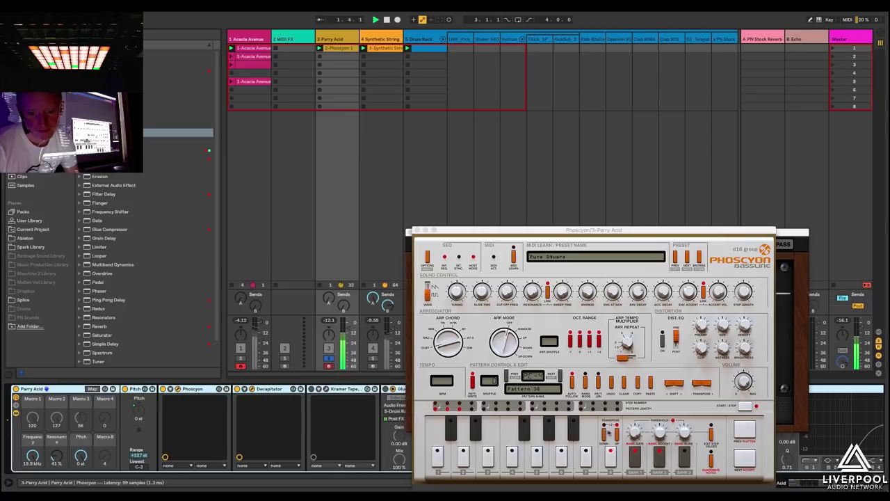
left_click(506, 291)
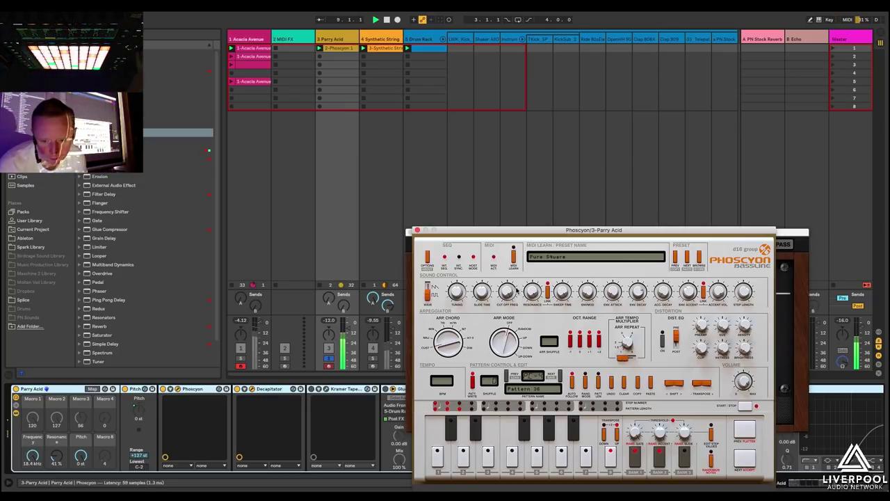
left_click_drag(508, 295, 513, 255)
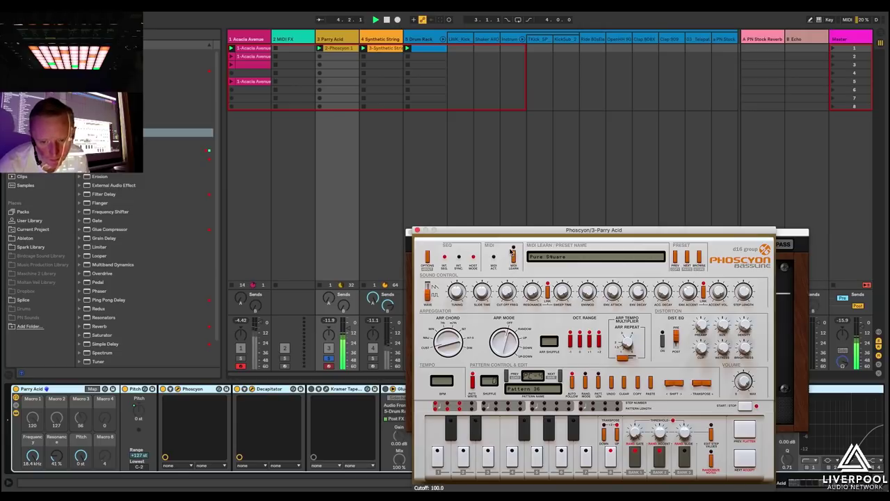
left_click(329, 300)
left_click_drag(329, 301, 329, 276)
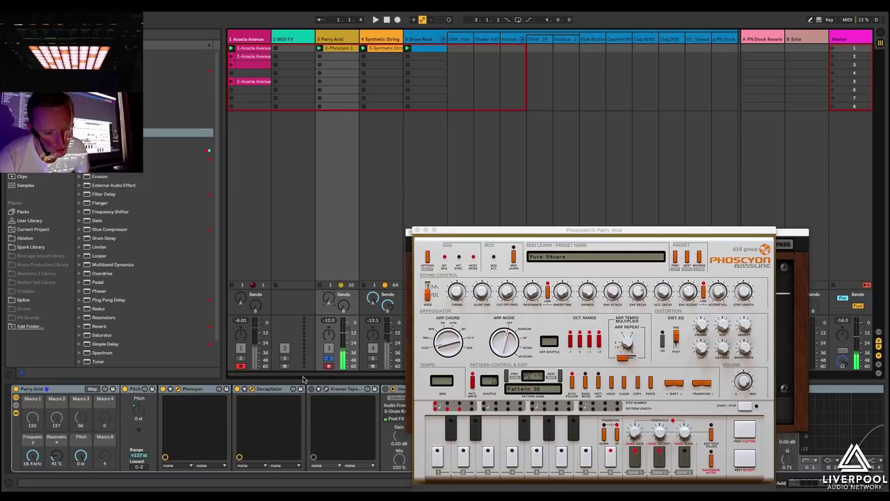
Open the Kramer Tape window, close the Phoscyon and Decapitator windows, and move it higher.
left_click(326, 389)
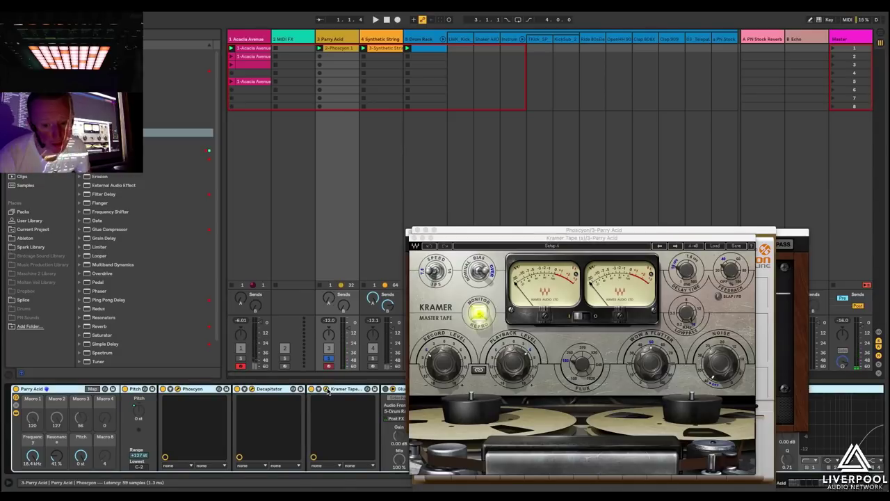
left_click(444, 232)
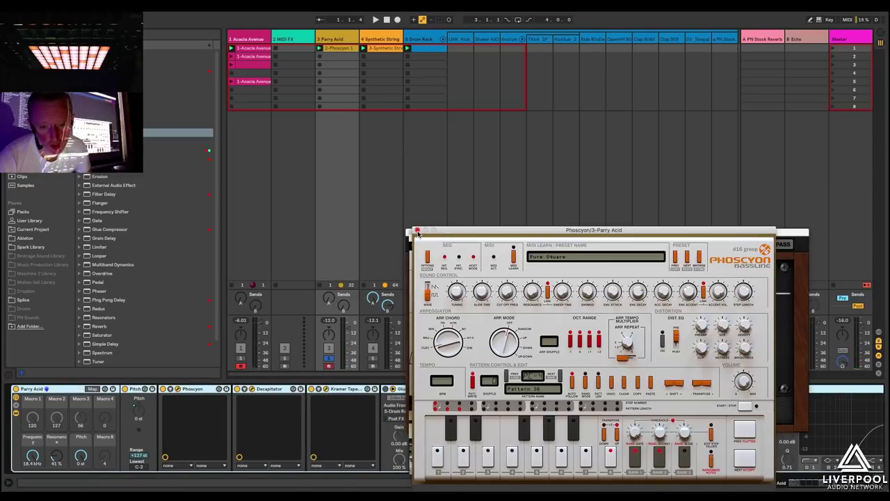
left_click(413, 231)
left_click(412, 233)
left_click_drag(443, 238, 437, 136)
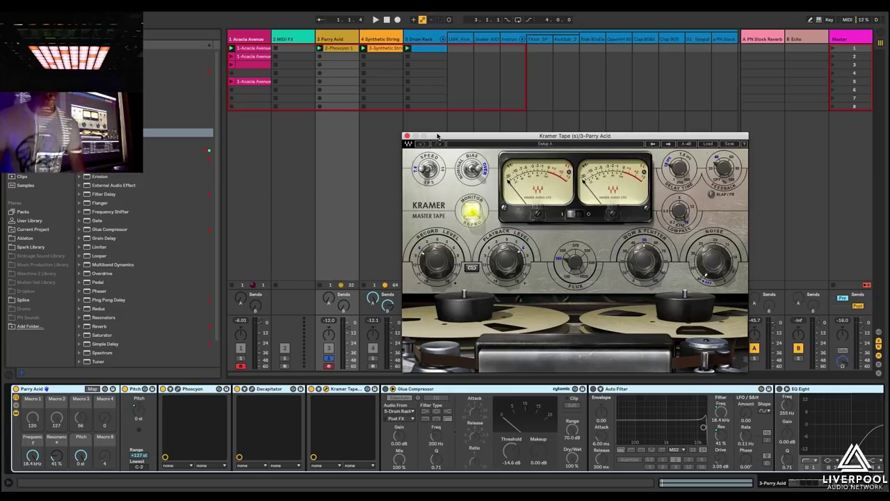
With the set playing, turn Kramer Tape's Feedback up to about 45.
key("space")
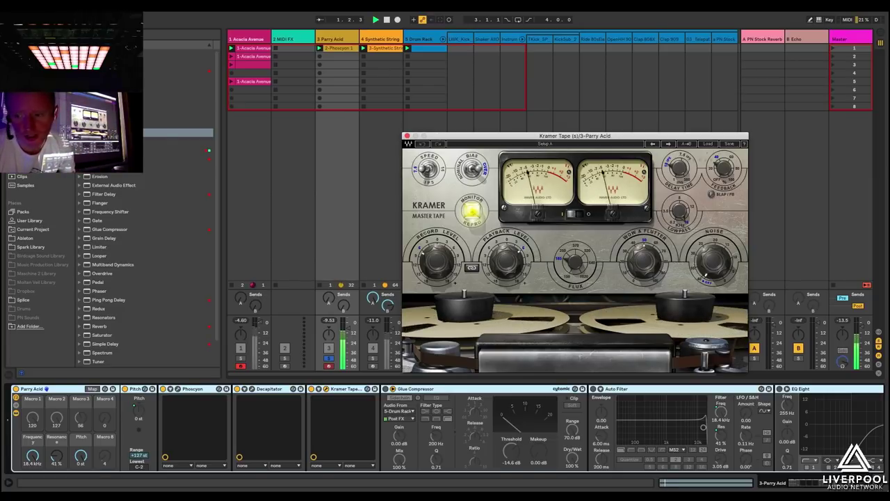
mouse_move(724, 167)
left_mouse_down()
mouse_move(724, 154)
mouse_move(725, 169)
left_mouse_up()
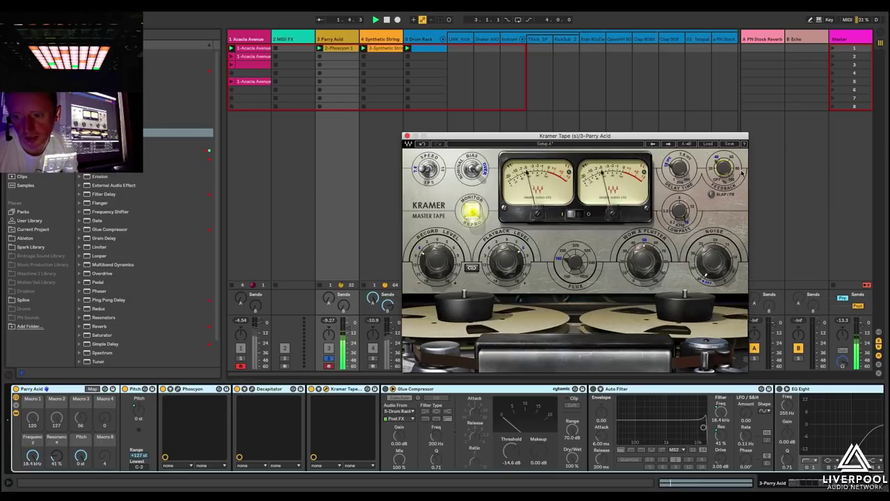
mouse_move(716, 195)
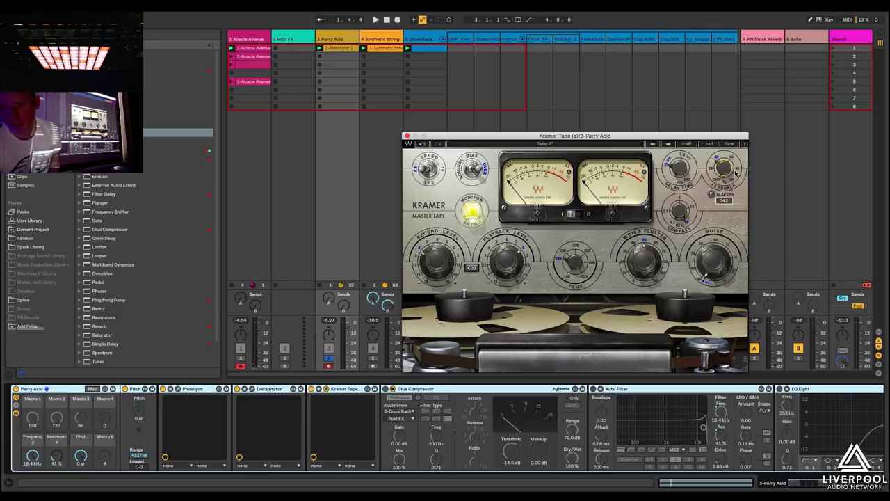
mouse_move(680, 172)
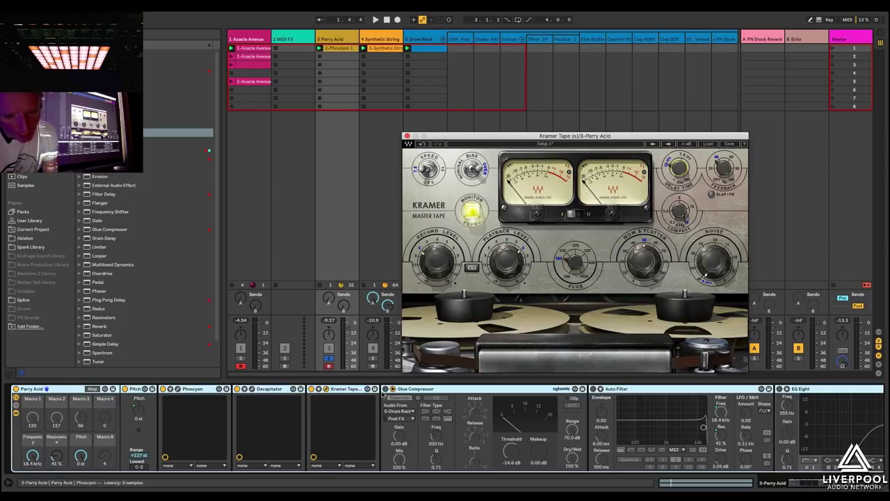
Enable the Glue Compressor's sidechain keyed from the Drum Rack and select the device.
left_click(400, 397)
left_click(419, 391)
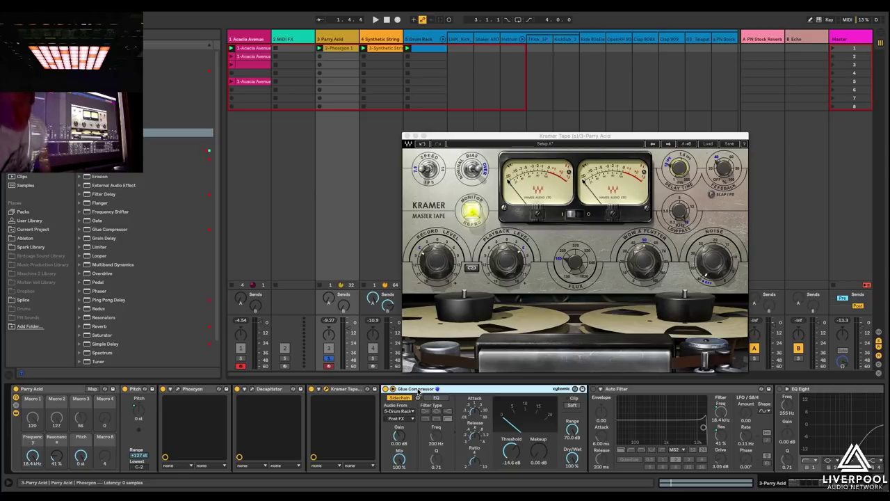
Activate the Auto Filter and scroll the Parry Acid chain right to reveal EQ Eight.
left_click(595, 391)
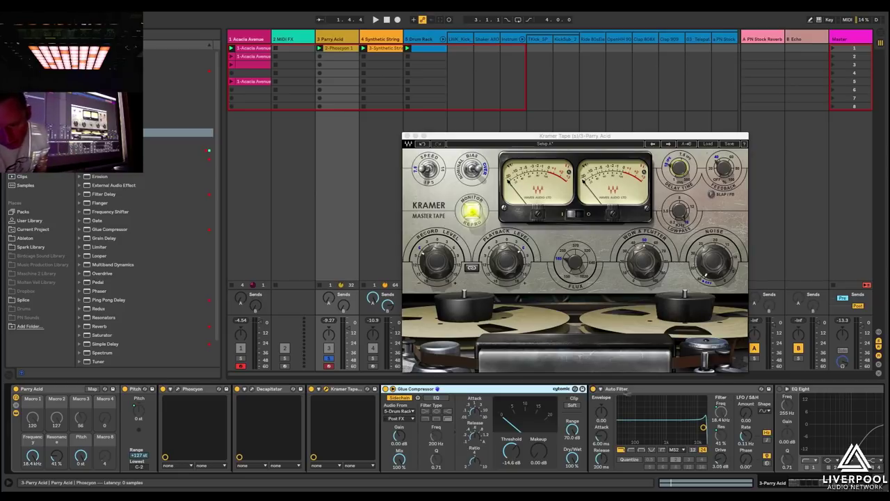
scroll(643, 394, "right", 3)
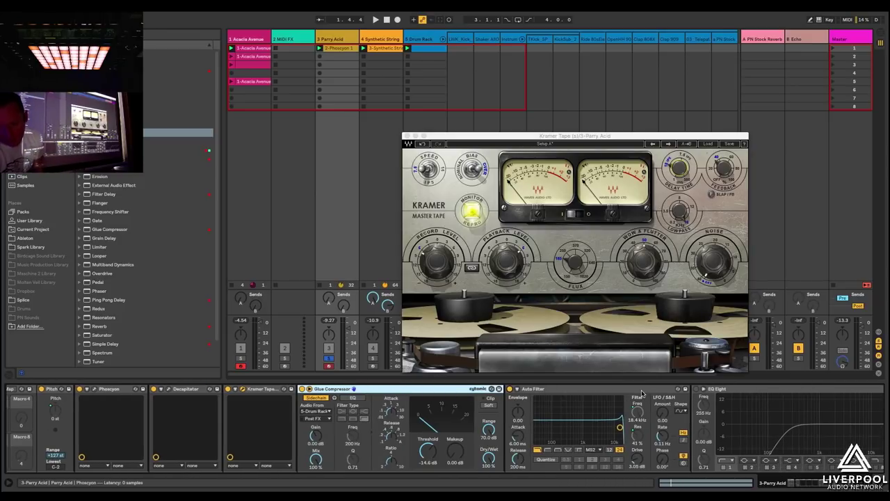
scroll(642, 394, "right", 1)
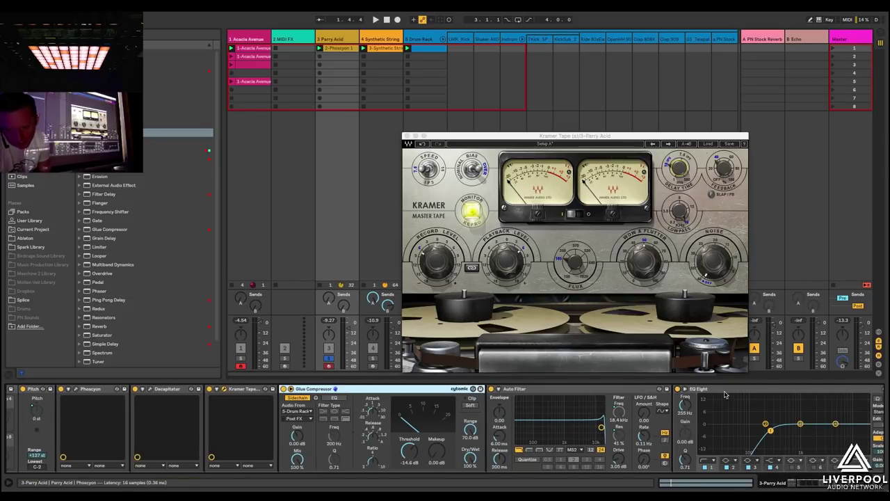
scroll(724, 395, "right", 3)
scroll(724, 395, "right", 1)
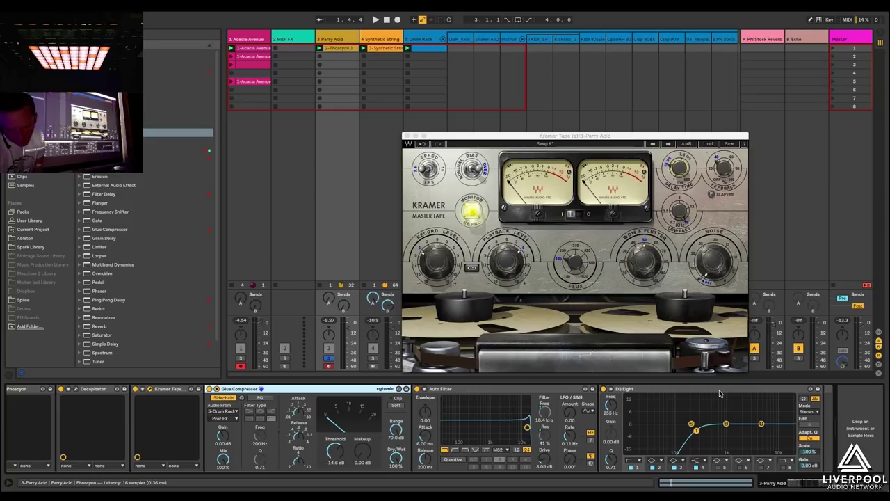
Bring up EQ Eight's context menu, where Oversampling is ticked.
right_click(720, 393)
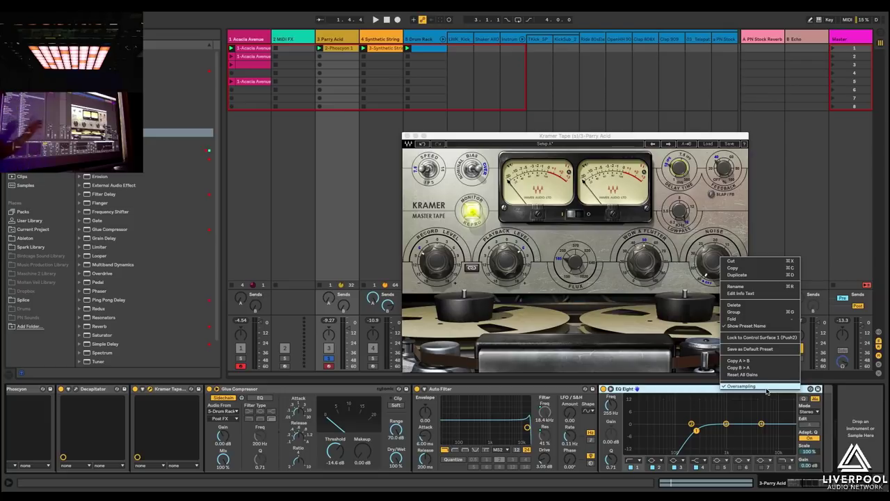
Dismiss the menu, close the Kramer Tape window, and play the full mix.
left_click(686, 396)
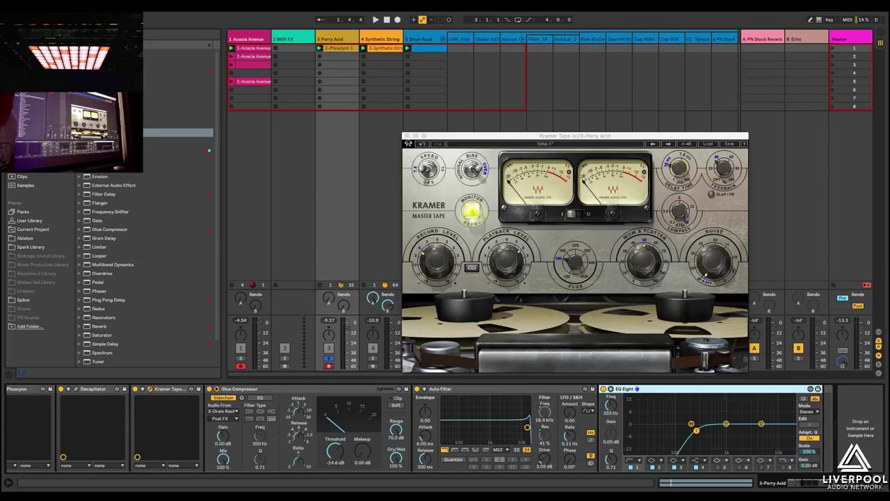
left_click(407, 135)
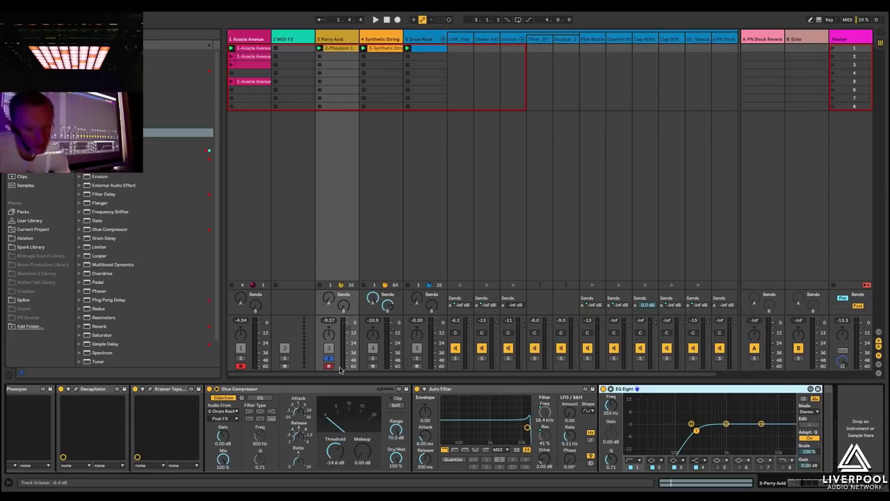
key("space")
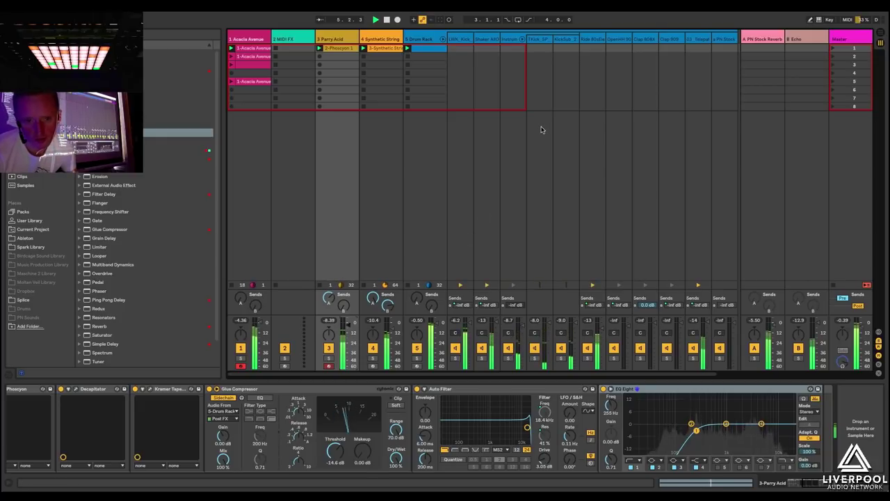
scroll(606, 175, "right", 2)
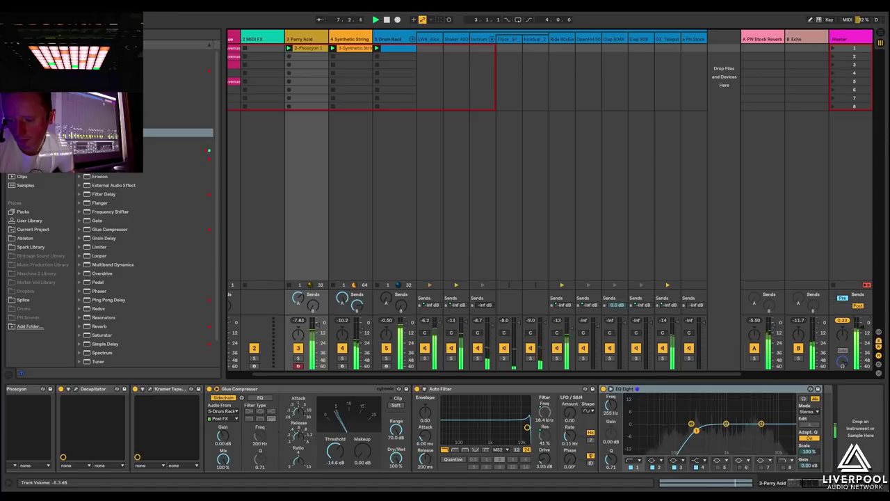
scroll(351, 162, "left", 2)
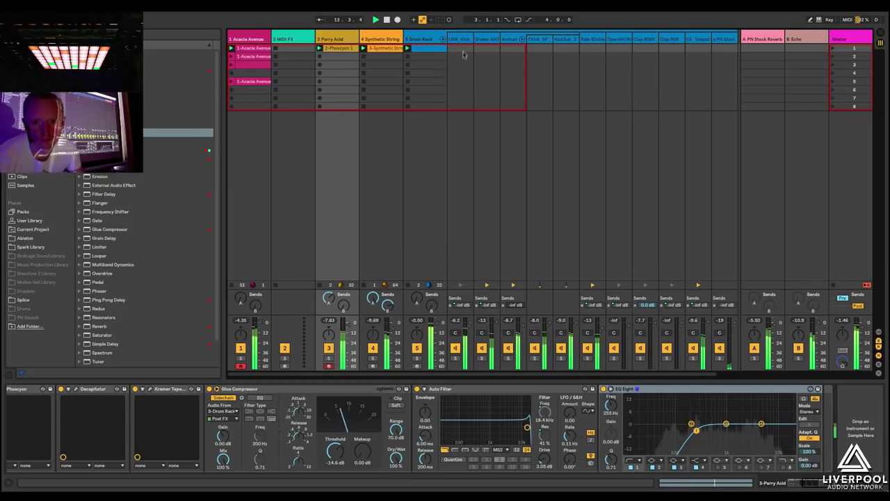
Raise the Drum Rack's Kick HPF to about 162 Hz and increase Drum Rack and Acacia Avenue reverb sends.
left_click(428, 39)
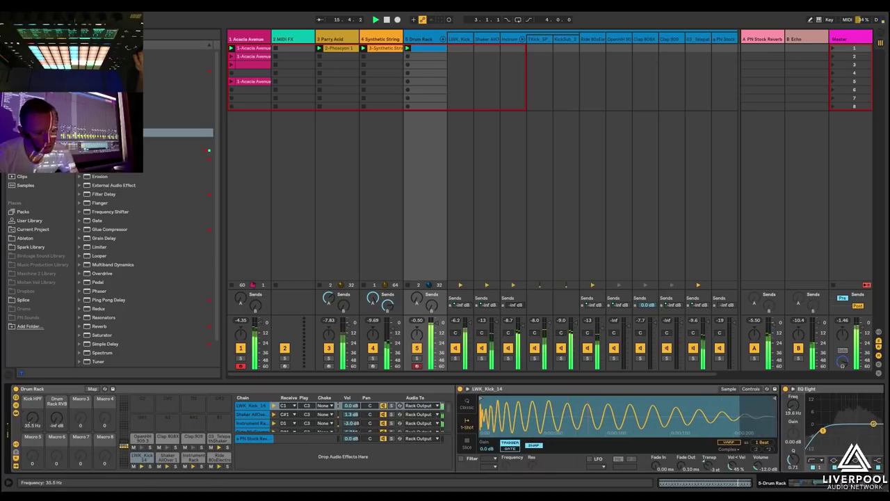
left_click_drag(32, 417, 32, 407)
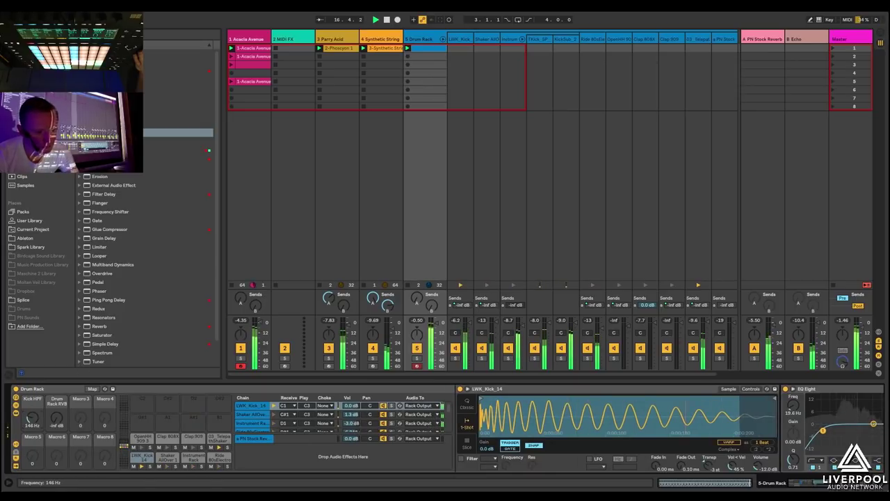
left_click_drag(416, 299, 416, 291)
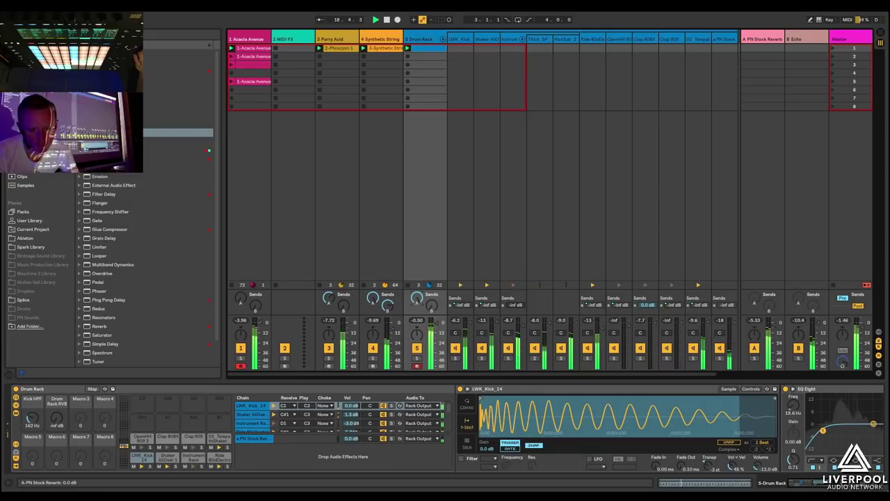
left_click_drag(244, 296, 244, 288)
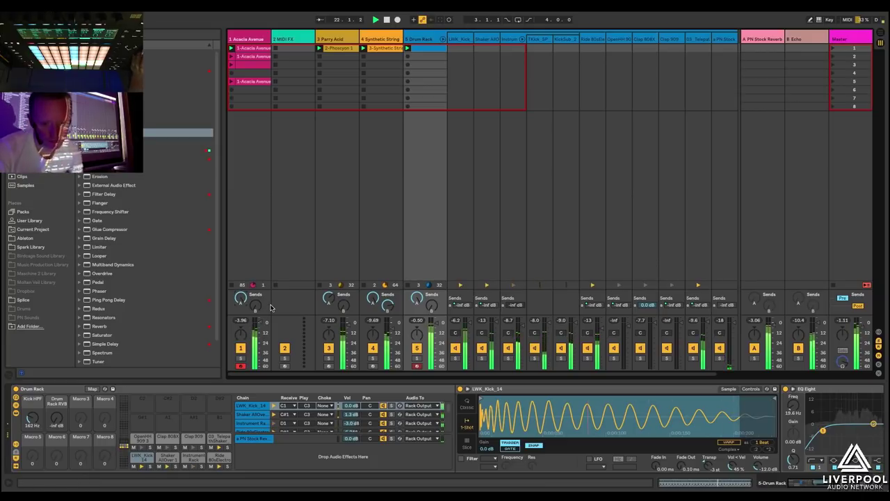